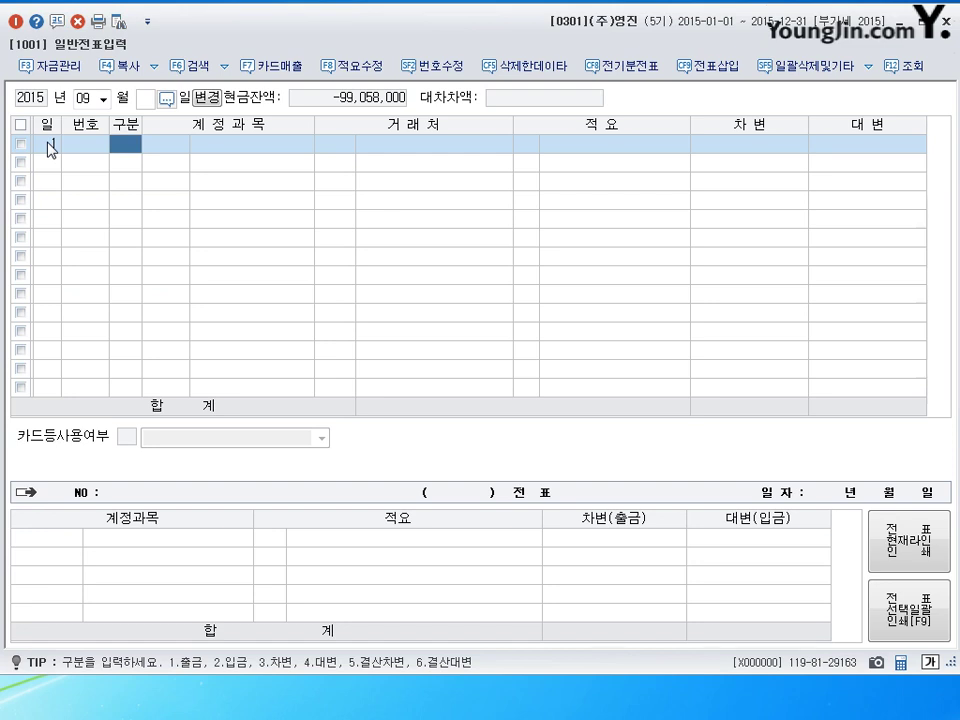
# Enter a debit (차변) line on the September 1 voucher for account 0102 당좌예금 with the amount 40,000,000
pyautogui.write('3')
pyautogui.press('Return')
pyautogui.write('0102')
pyautogui.press('Return')
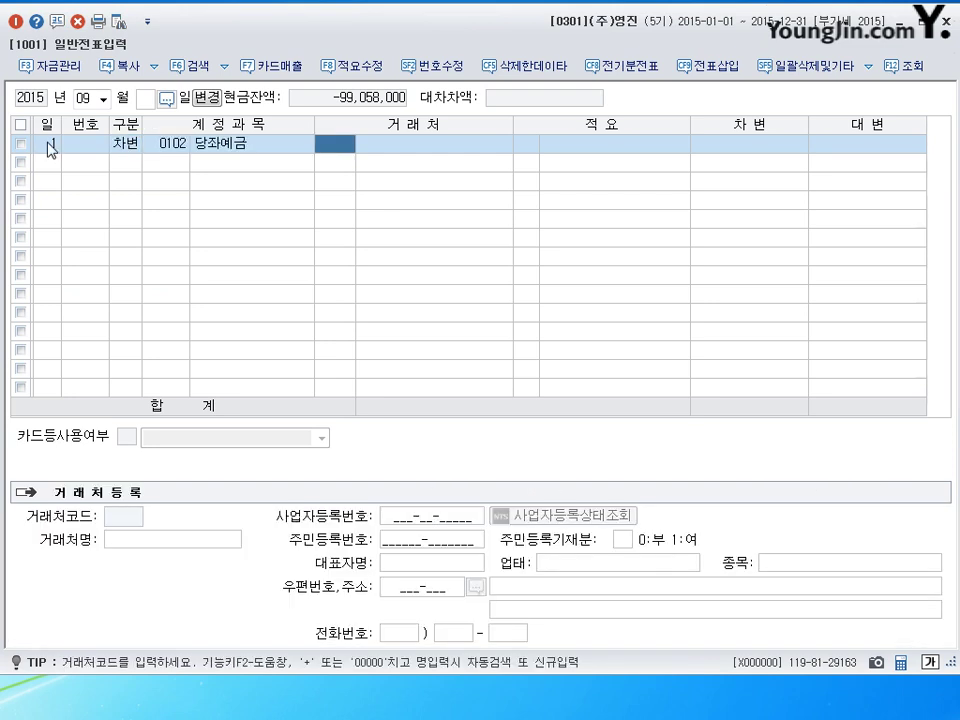
pyautogui.press('Return')
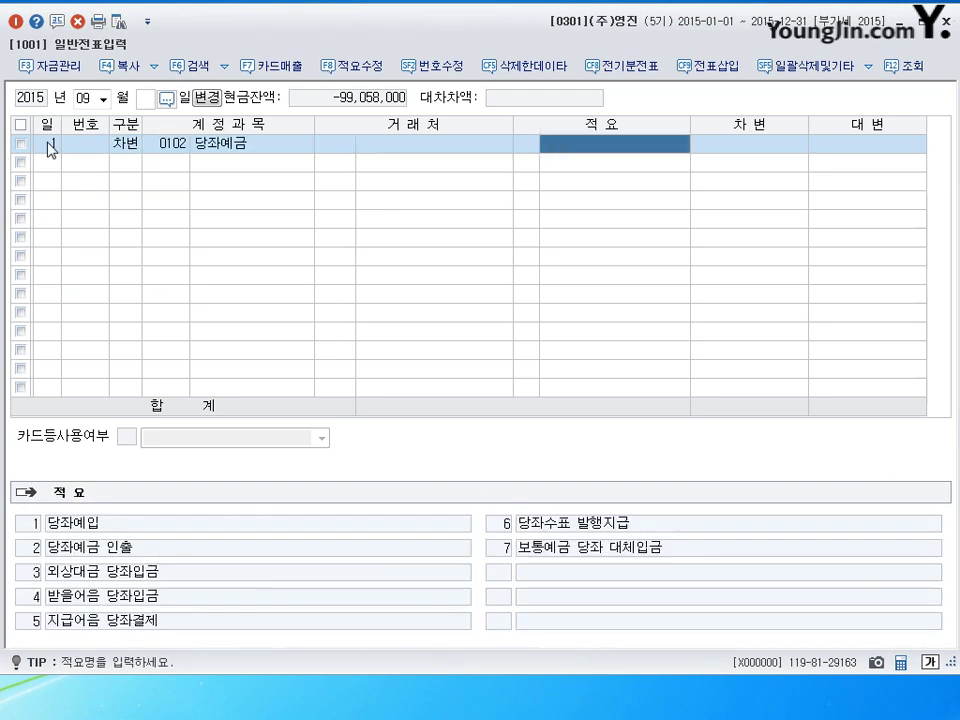
pyautogui.press('Return')
pyautogui.write('40000000')
pyautogui.press('Return')
pyautogui.press('Return')
# Add the balancing credit (대변) line on September 1 for account 0291 사채 at 40,000,000
pyautogui.write('4')
pyautogui.press('Return')
pyautogui.write('0291')
pyautogui.press('Return')
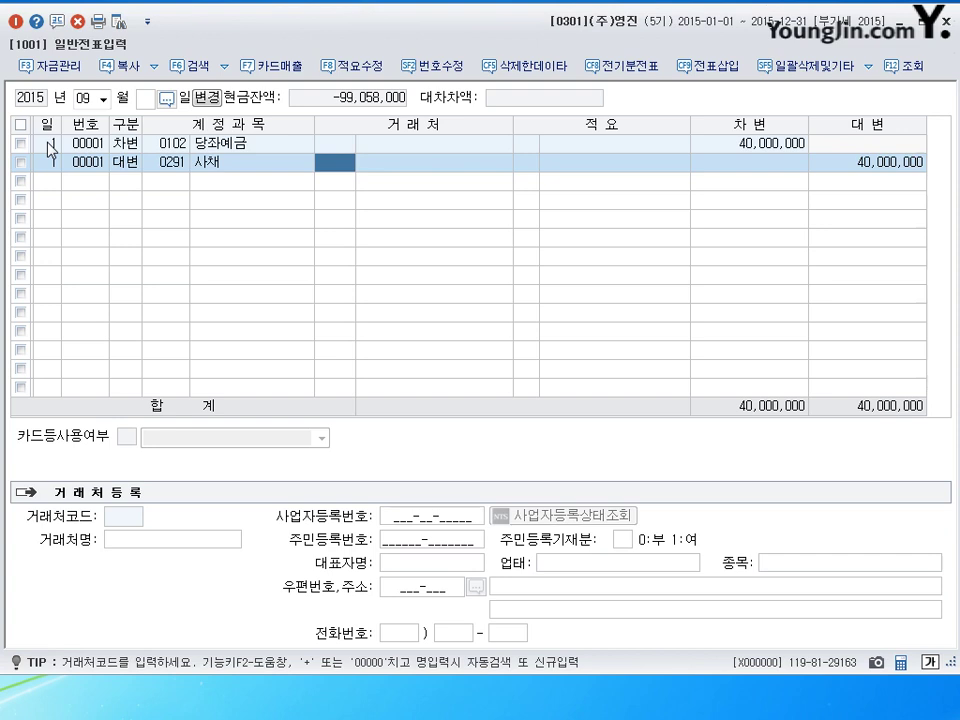
pyautogui.click(836, 168)
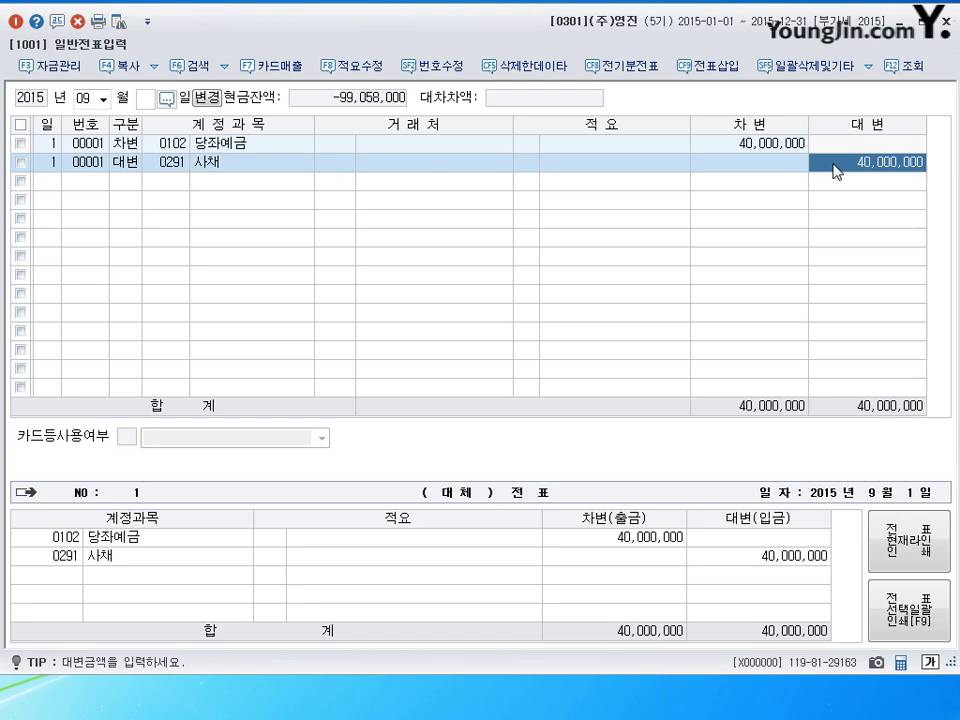
pyautogui.press('Return')
# Start a voucher dated September 2 with a debit line for account 0102 당좌예금 of 96,300,000
pyautogui.write('2')
pyautogui.press('Return')
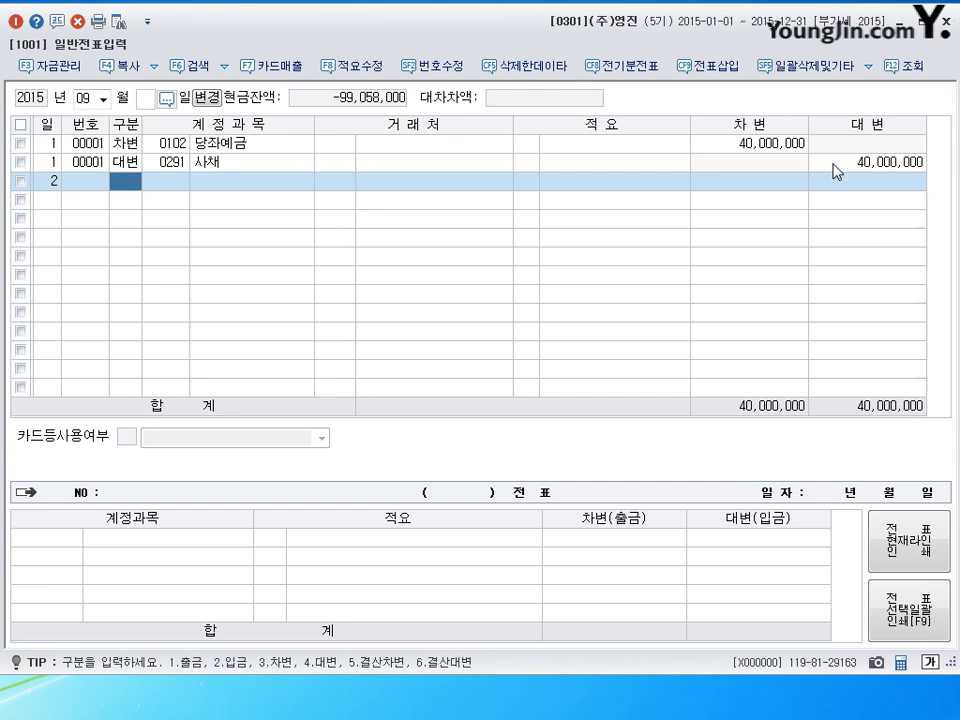
pyautogui.write('3102')
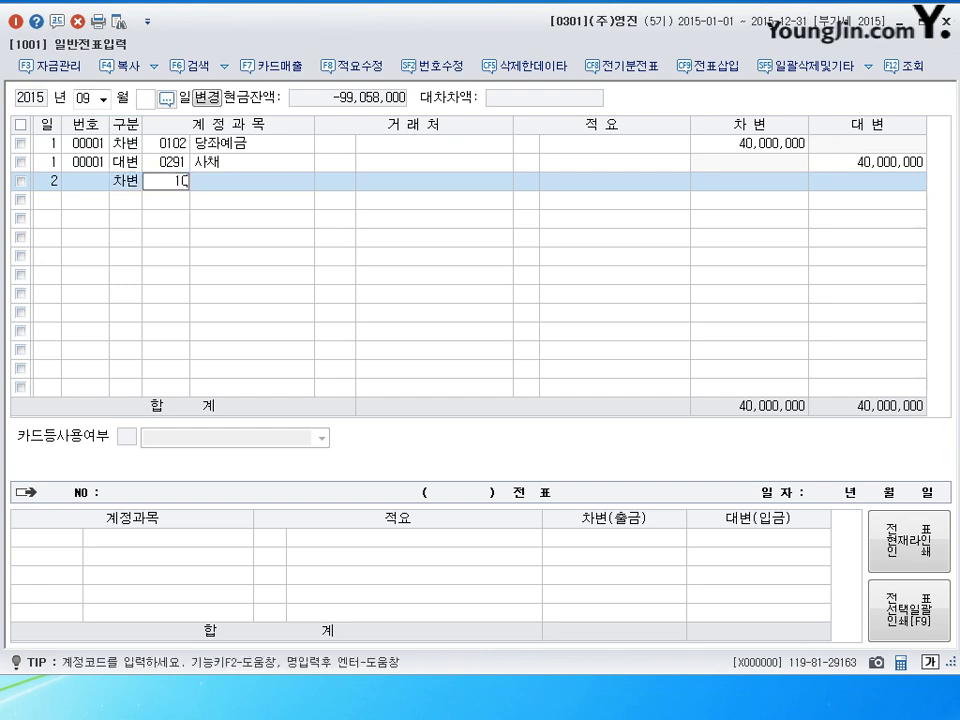
pyautogui.press('Return')
pyautogui.press('Return')
pyautogui.press('Return')
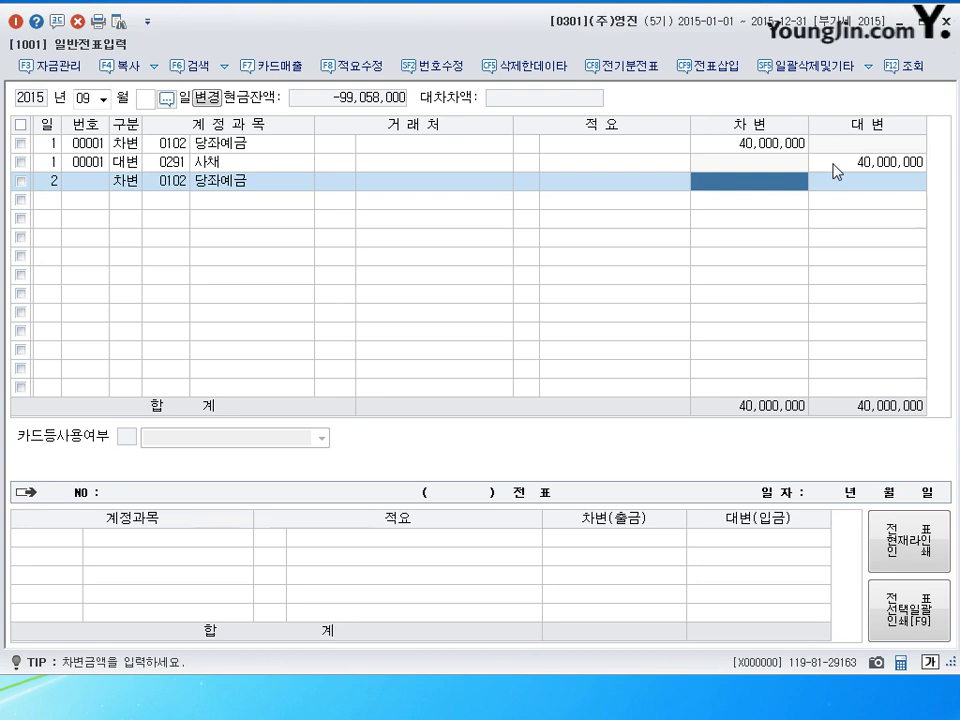
pyautogui.write('96,300,000')
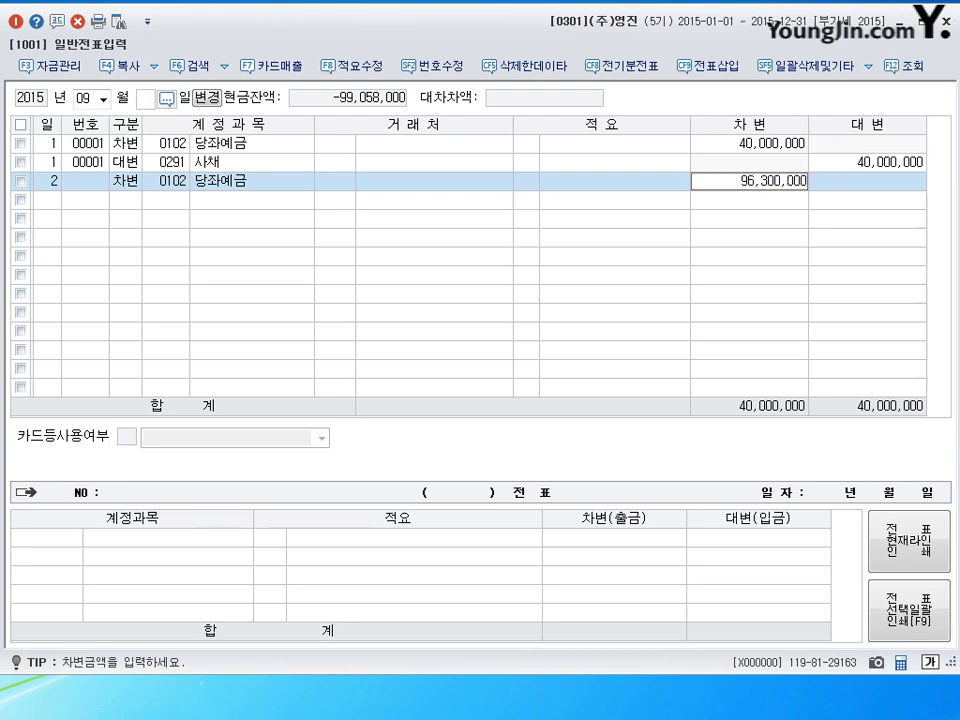
pyautogui.press('Return')
# Add a debit line to the September 2 voucher for account 0292 사채할인발행차금 with the amount 3,700,000
pyautogui.write('292')
pyautogui.press('Return')
pyautogui.press('Return')
pyautogui.press('Return')
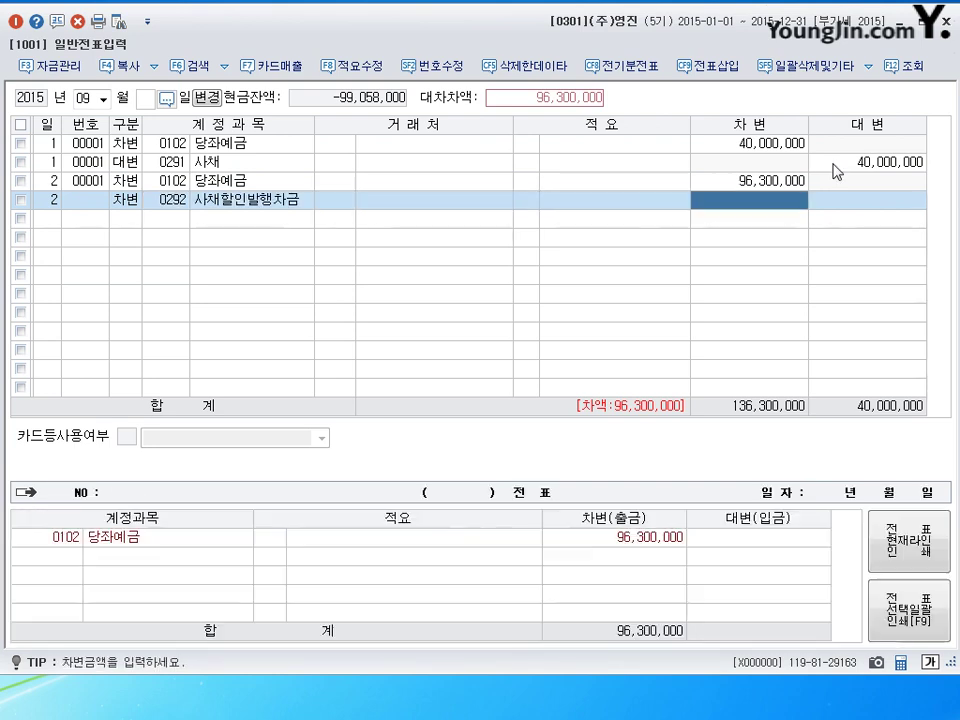
pyautogui.write('3700000')
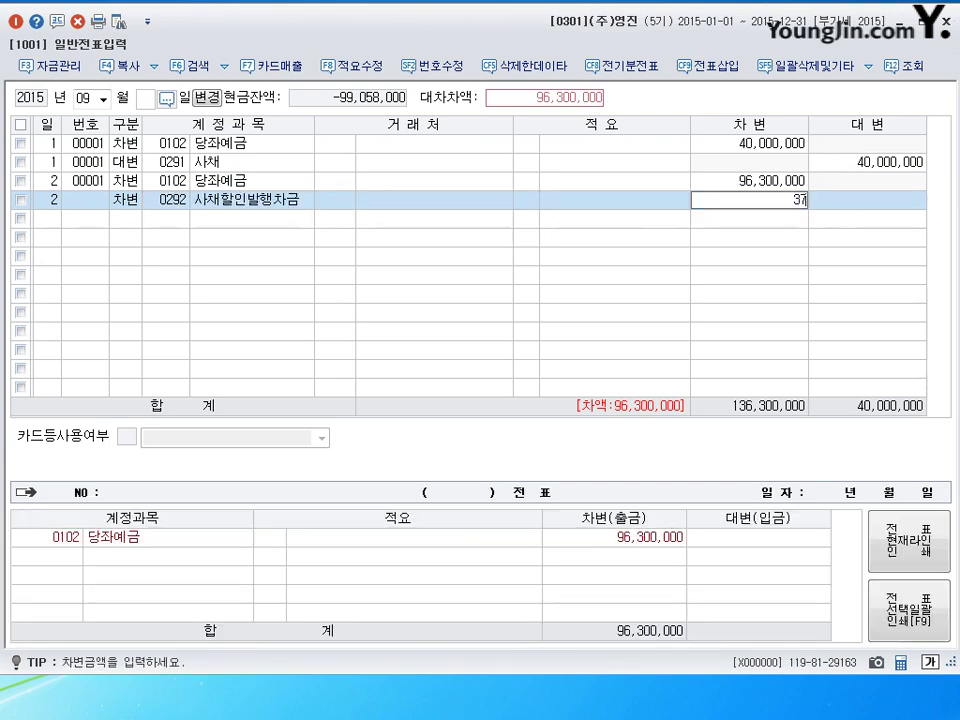
pyautogui.press('Return')
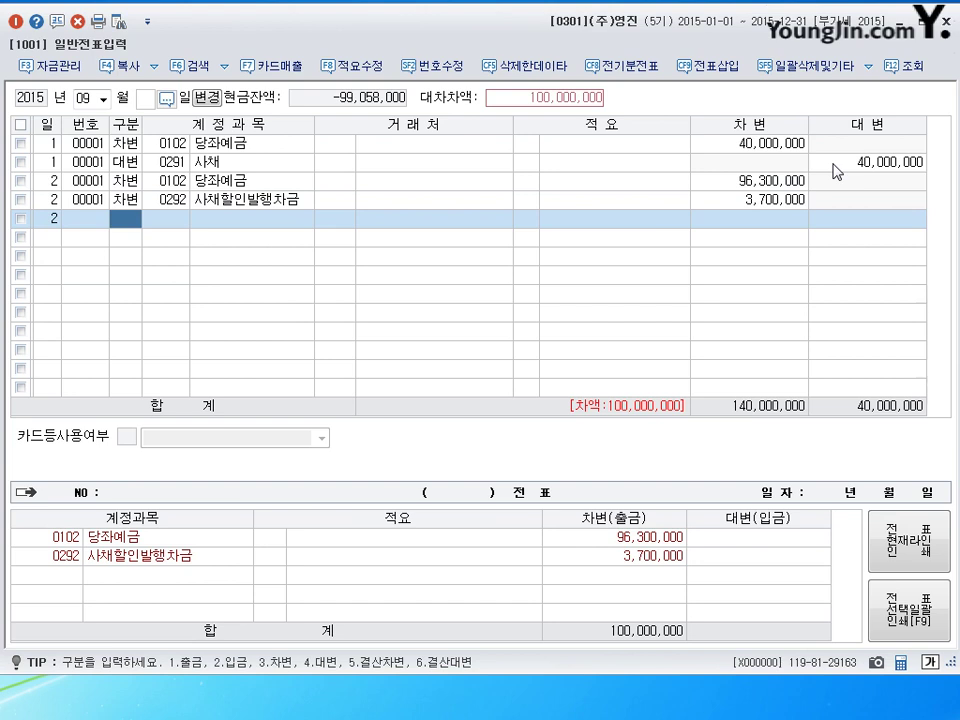
# Complete the September 2 voucher with a credit line for account 0291 사채 at 100,000,000
pyautogui.write('4291')
pyautogui.press('Return')
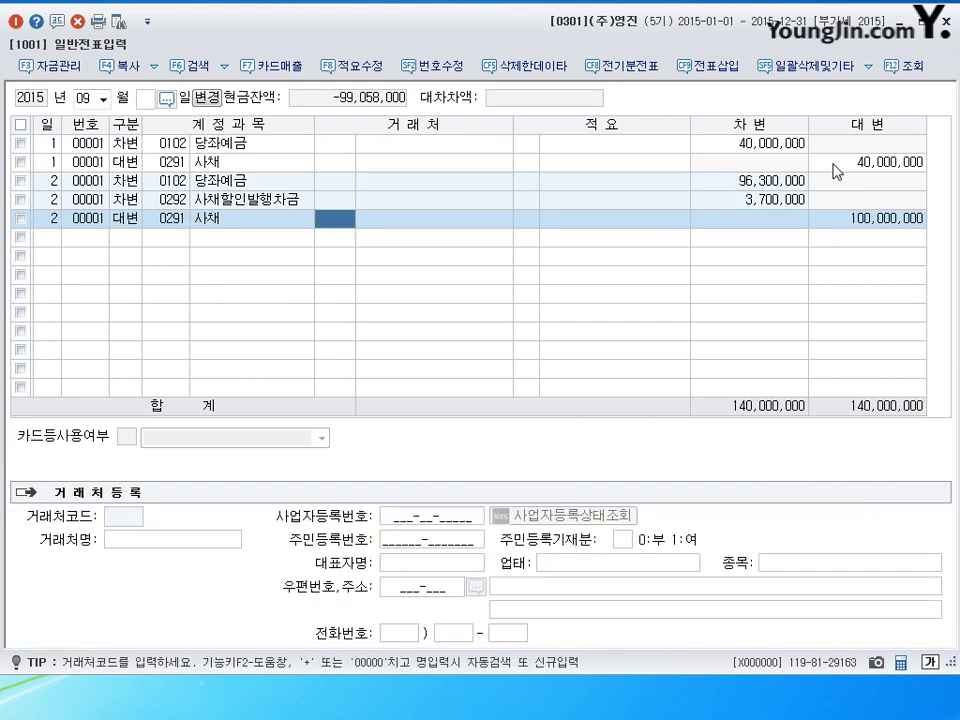
pyautogui.press('Return')
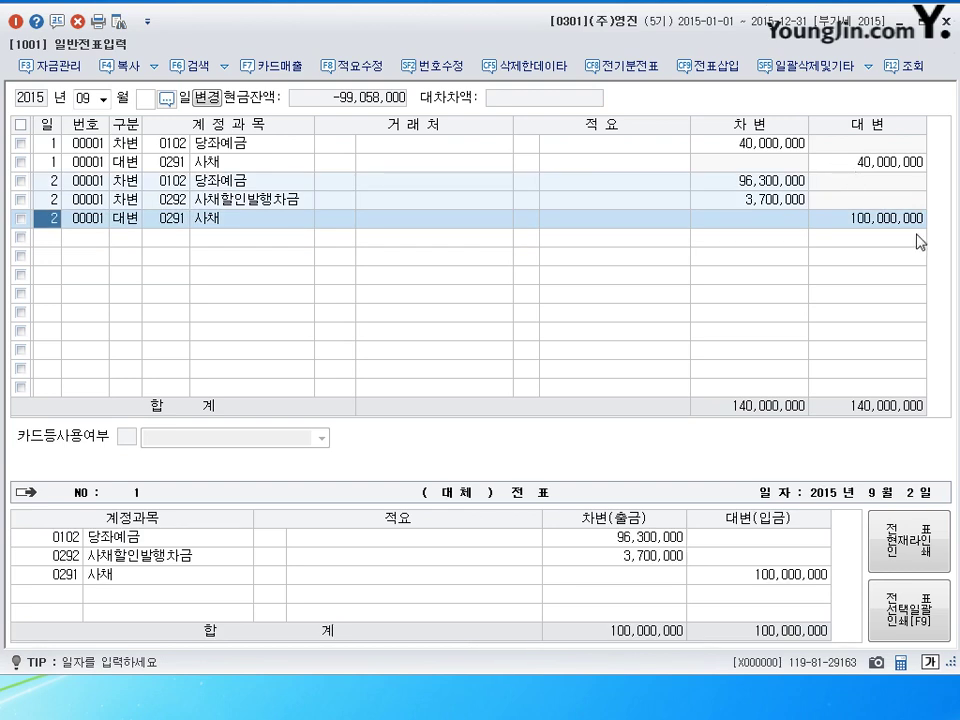
pyautogui.click(900, 225)
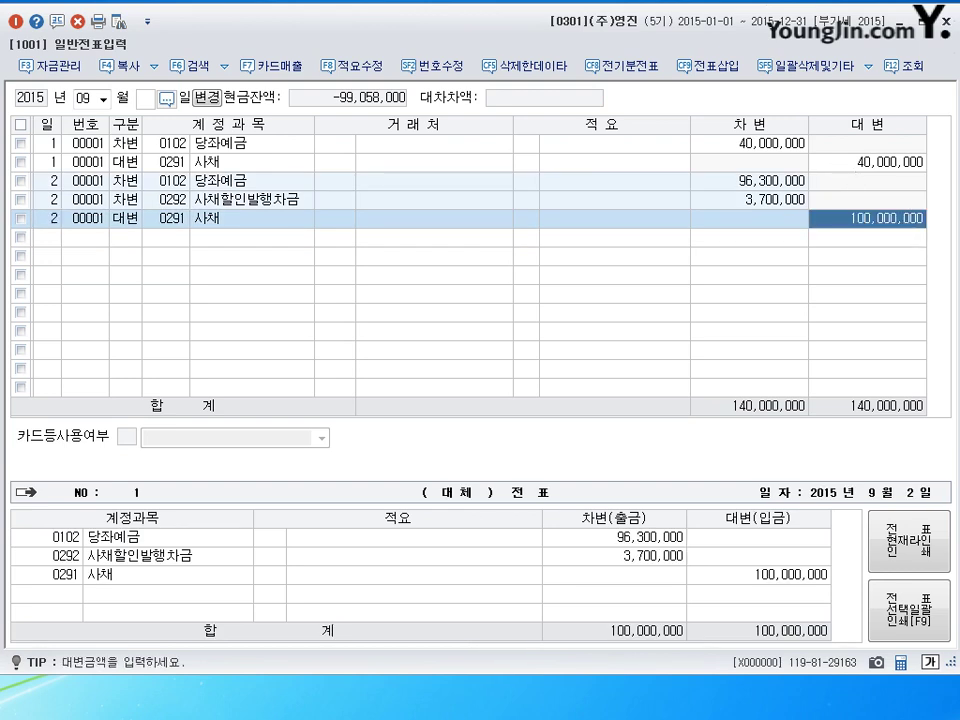
pyautogui.click(51, 238)
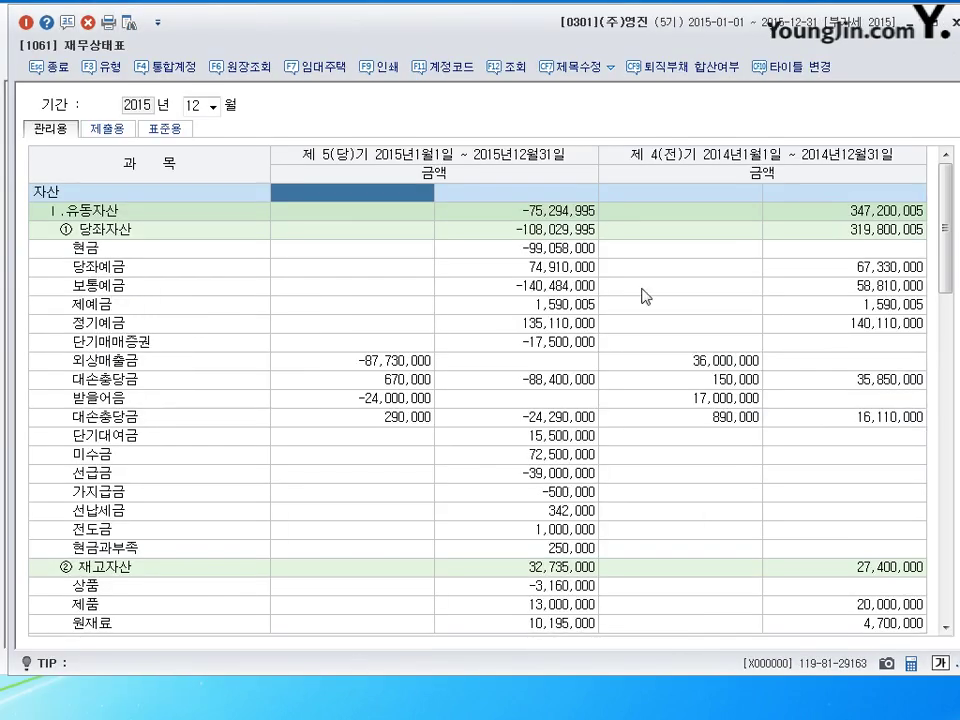
# Examine the 사채 and 사채할인발행차금 amounts under non-current liabilities in the December 2015 balance sheet (재무상태표), and close the report
pyautogui.click(347, 478)
pyautogui.scroll(-10, 347, 480)
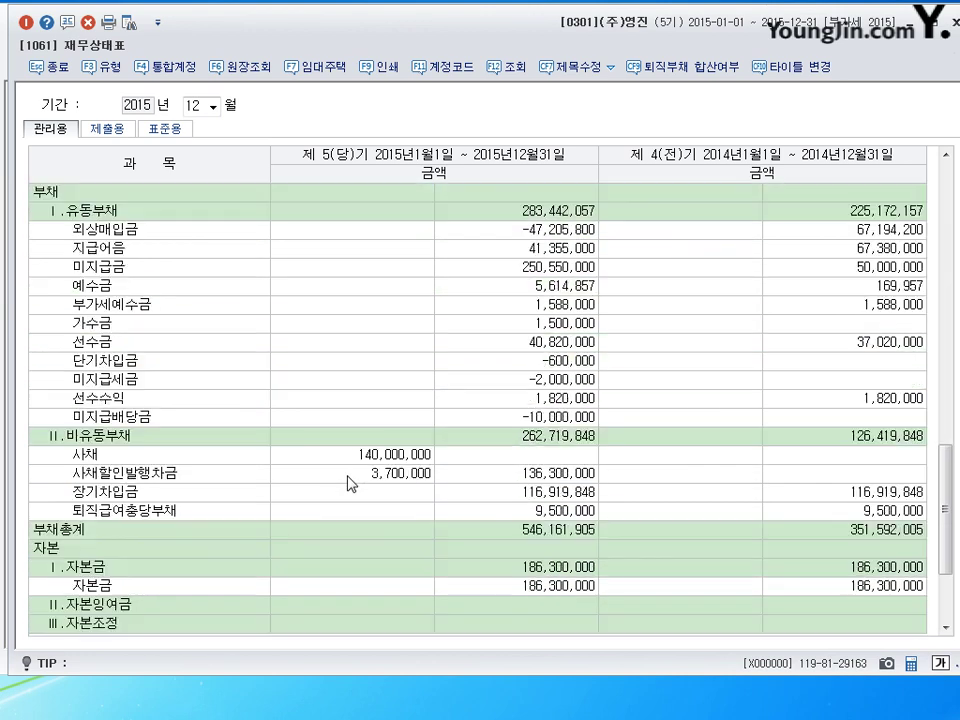
pyautogui.scroll(-3, 350, 484)
pyautogui.click(359, 305)
pyautogui.click(362, 324)
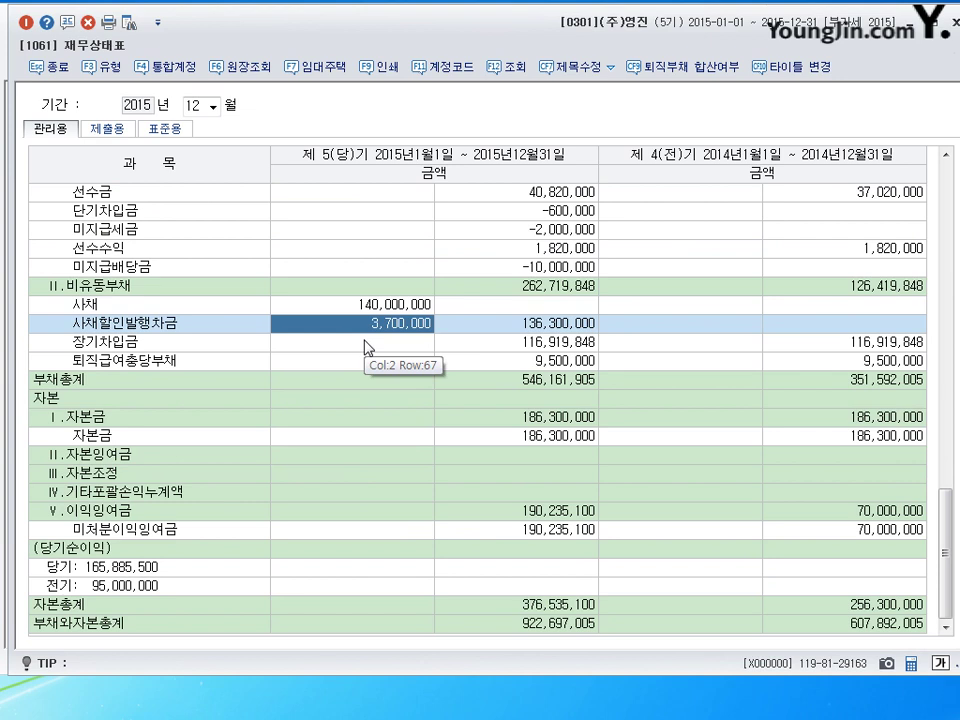
pyautogui.click(380, 309)
pyautogui.click(381, 318)
pyautogui.click(380, 308)
pyautogui.click(378, 325)
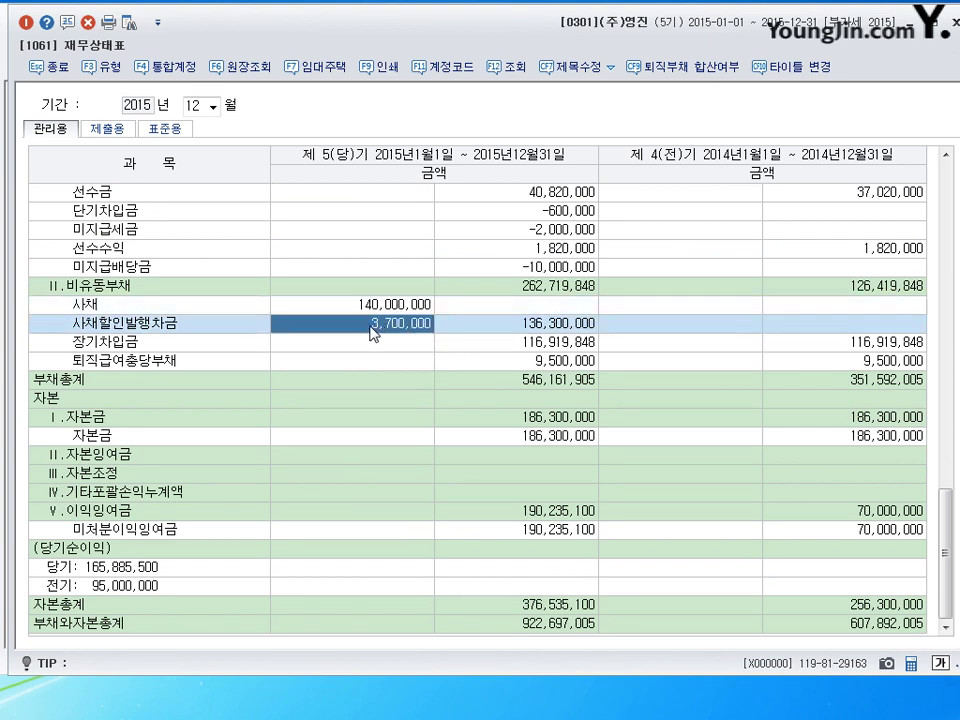
pyautogui.click(530, 325)
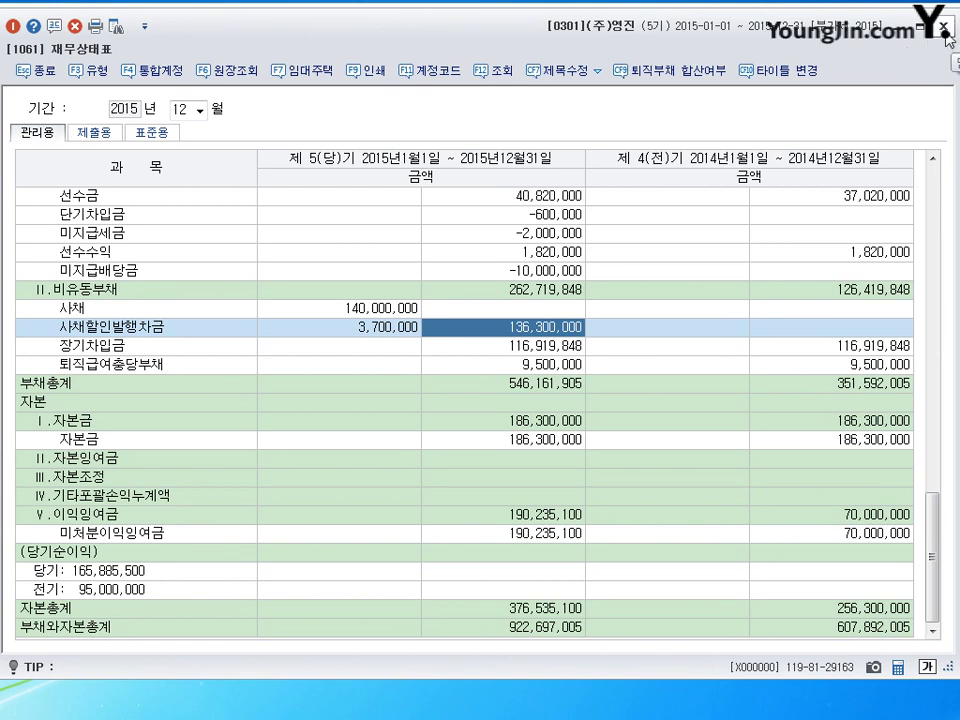
pyautogui.click(942, 27)
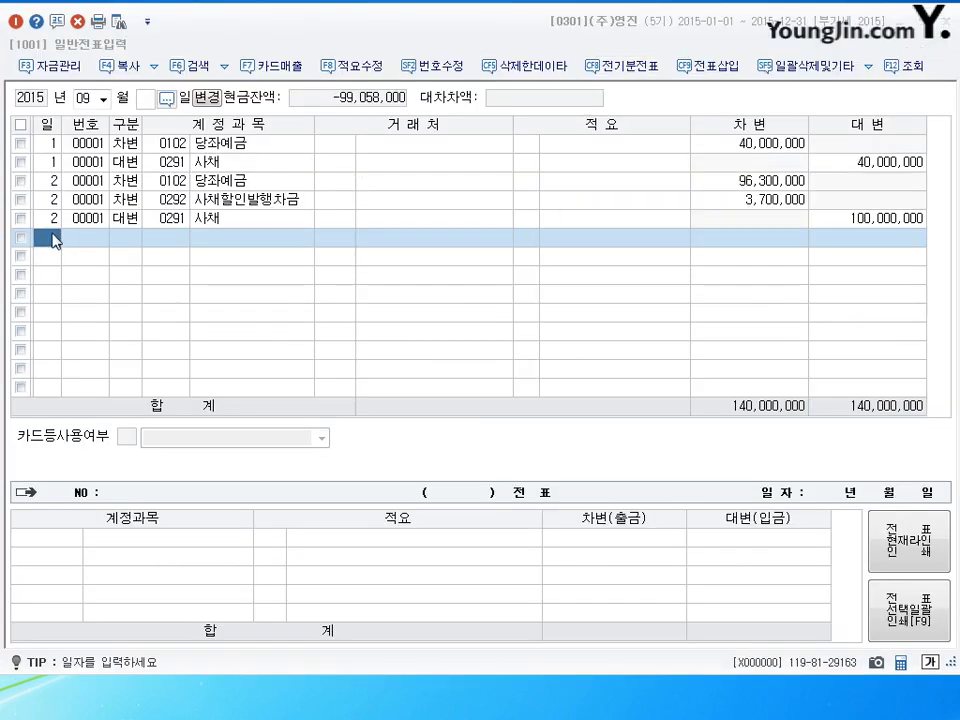
# Start a voucher dated September 3 with a debit line for account 0103 보통예금 of 5,800,000
pyautogui.click(55, 237)
pyautogui.write('3')
pyautogui.press('Return')
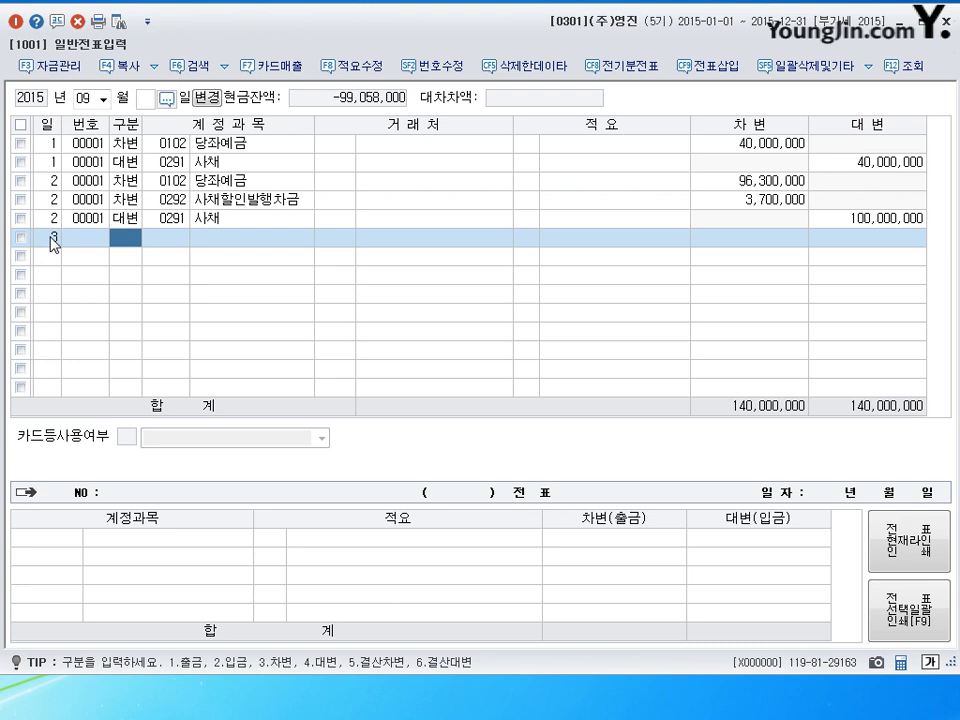
pyautogui.write('3')
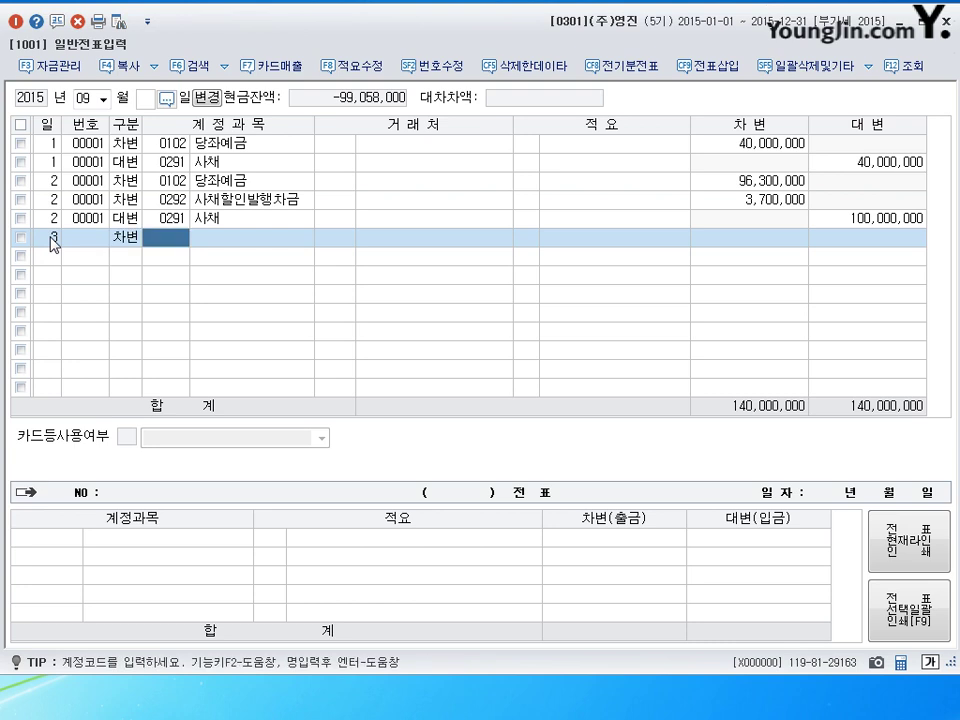
pyautogui.write('103')
pyautogui.press('Return')
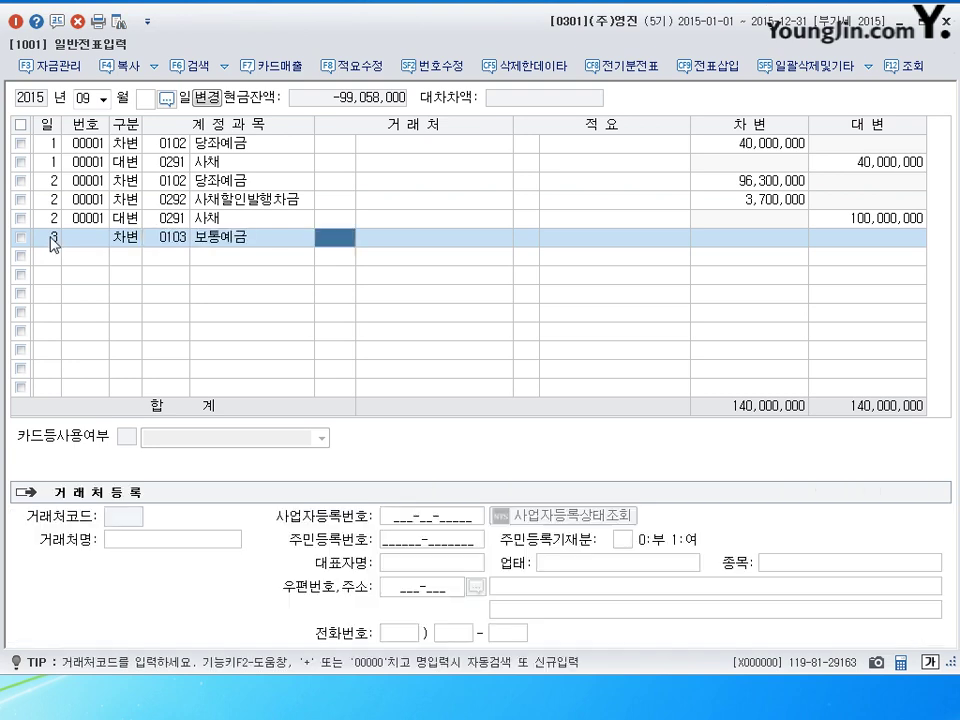
pyautogui.press('Return')
pyautogui.press('Return')
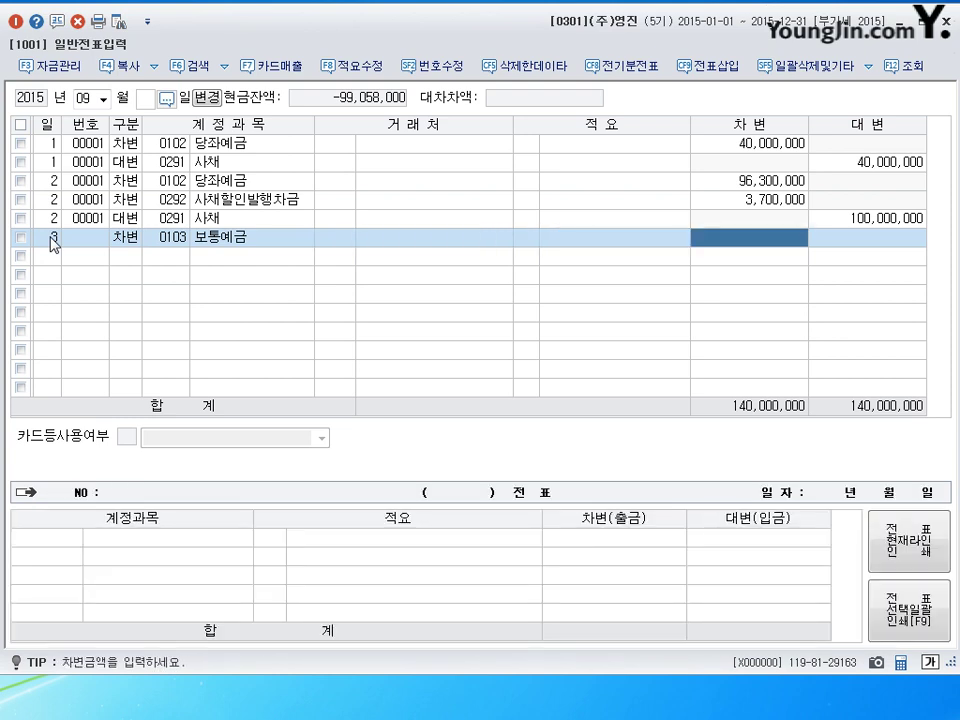
pyautogui.write('5800000')
pyautogui.press('Return')
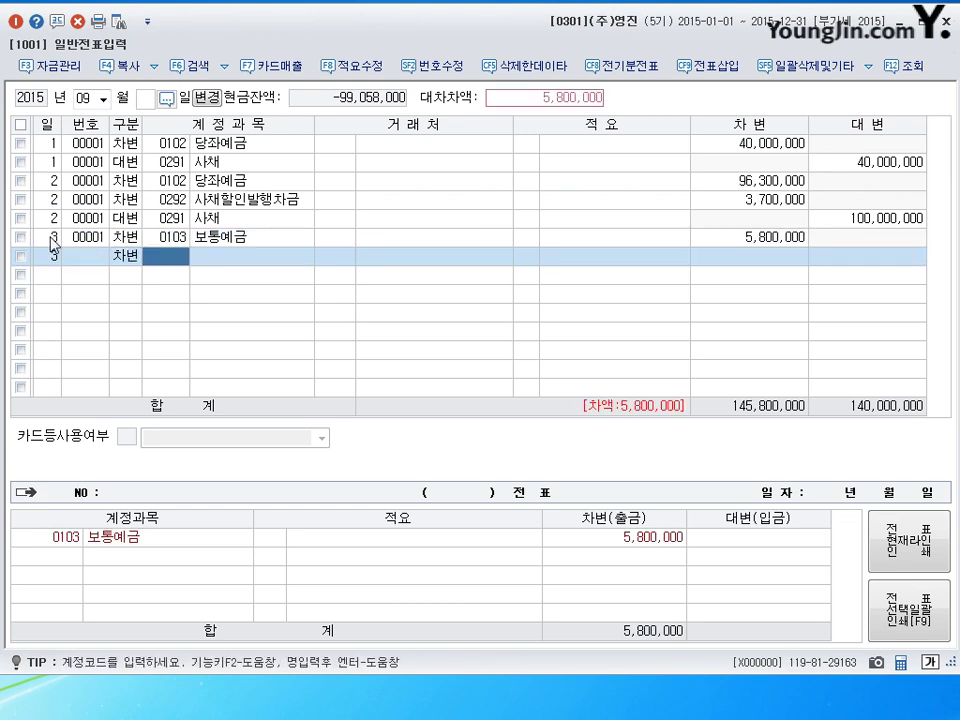
# Add a debit line to the September 3 voucher for account 0292 사채할인발행차금 with the amount 300,000
pyautogui.write('292')
pyautogui.press('Return')
pyautogui.press('Return')
pyautogui.press('Return')
pyautogui.press('Return')
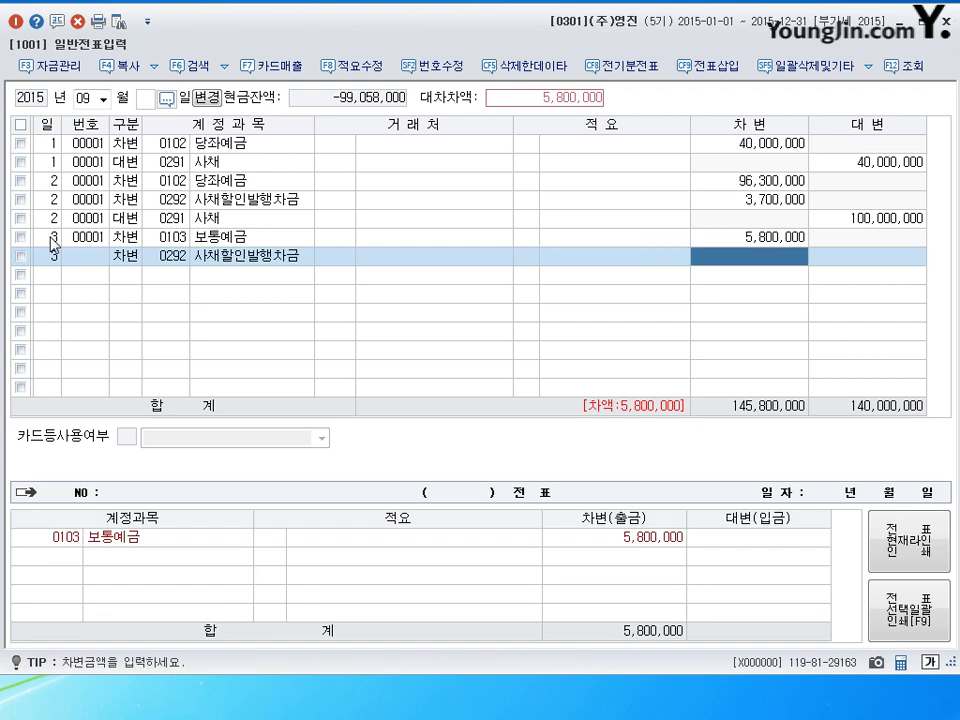
pyautogui.write('300000')
pyautogui.press('Return')
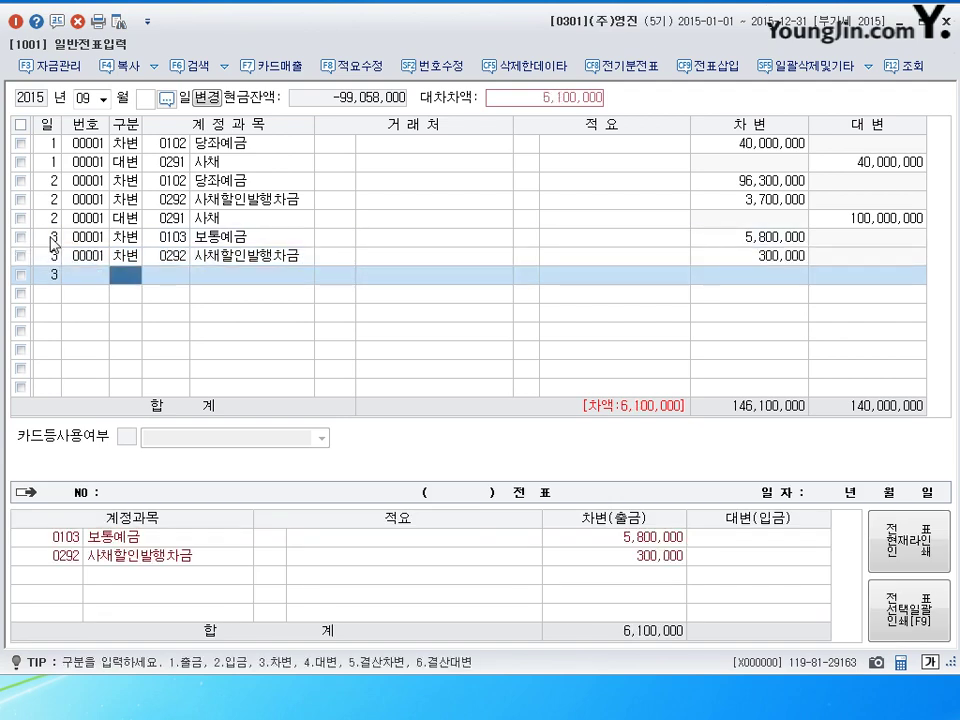
# Add a credit line to the September 3 voucher for account 0291 사채 and set its amount to 6,000,000
pyautogui.write('4291')
pyautogui.press('Return')
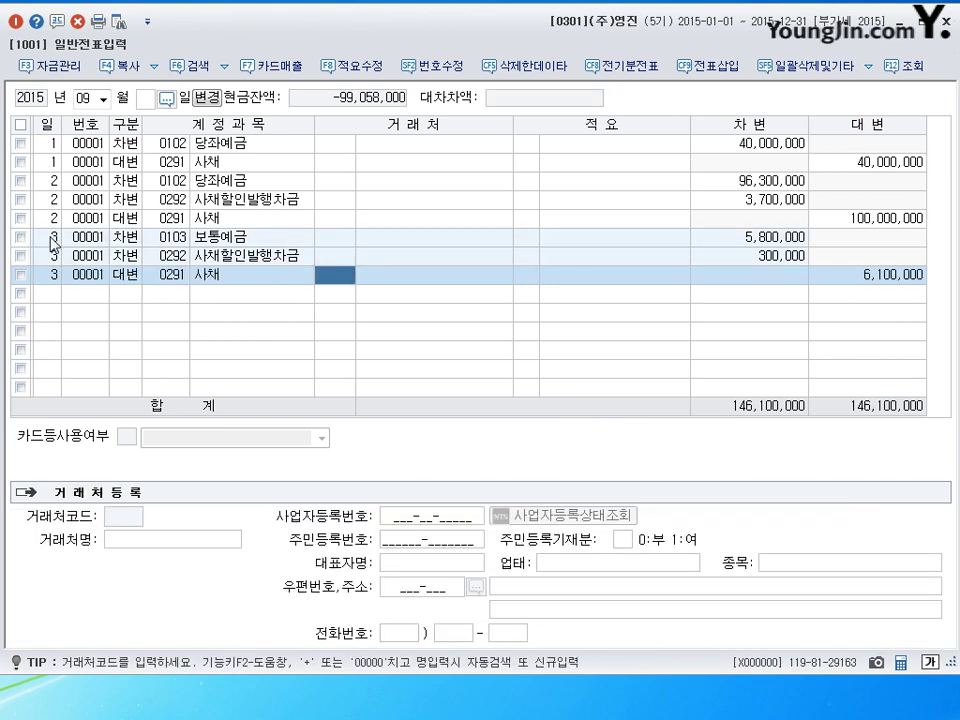
pyautogui.press('Return')
pyautogui.press('Return')
pyautogui.press('Return')
pyautogui.write('6,000')
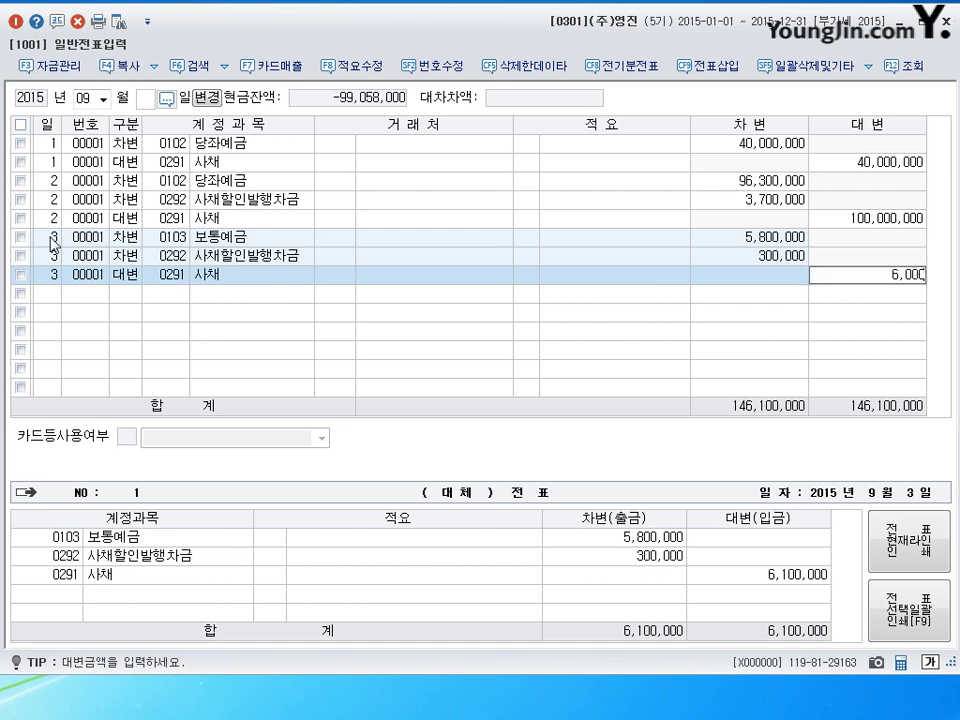
pyautogui.write(',000')
pyautogui.press('Return')
# Balance the September 3 voucher with a 100,000 credit to account 0101 현금, and start a new line dated the 4th
pyautogui.write('4')
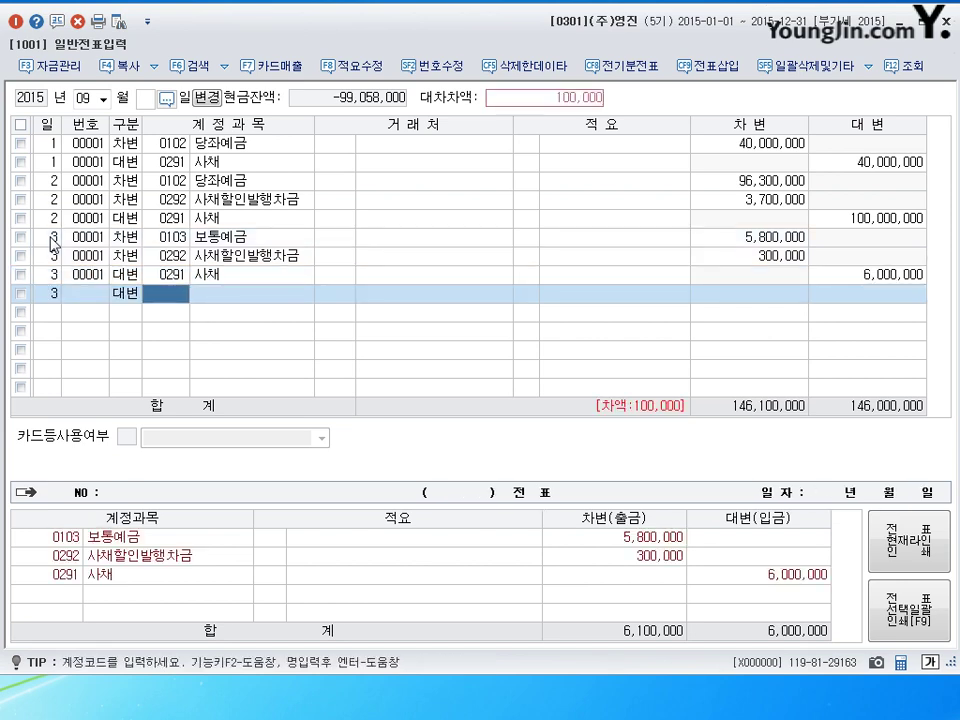
pyautogui.write('101')
pyautogui.press('Return')
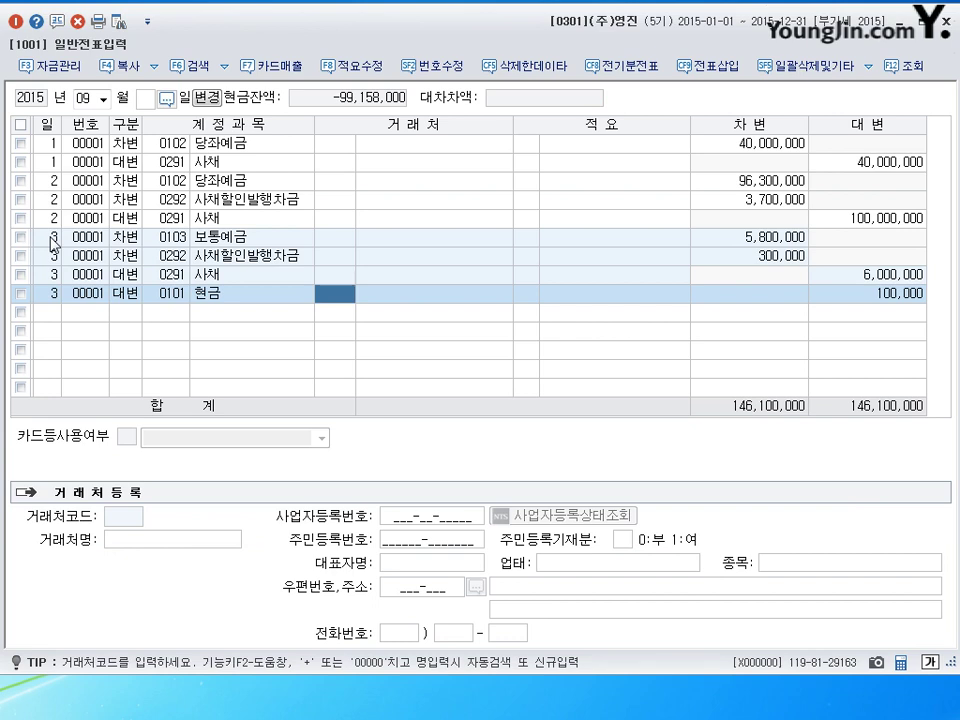
pyautogui.press('Return')
pyautogui.write('4')
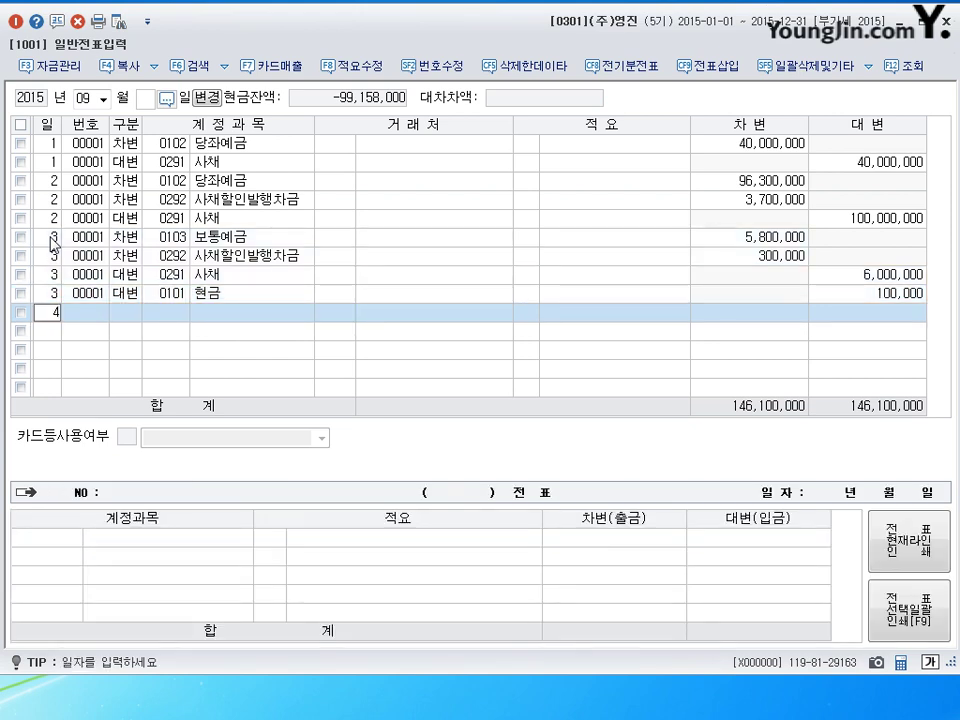
pyautogui.press('Return')
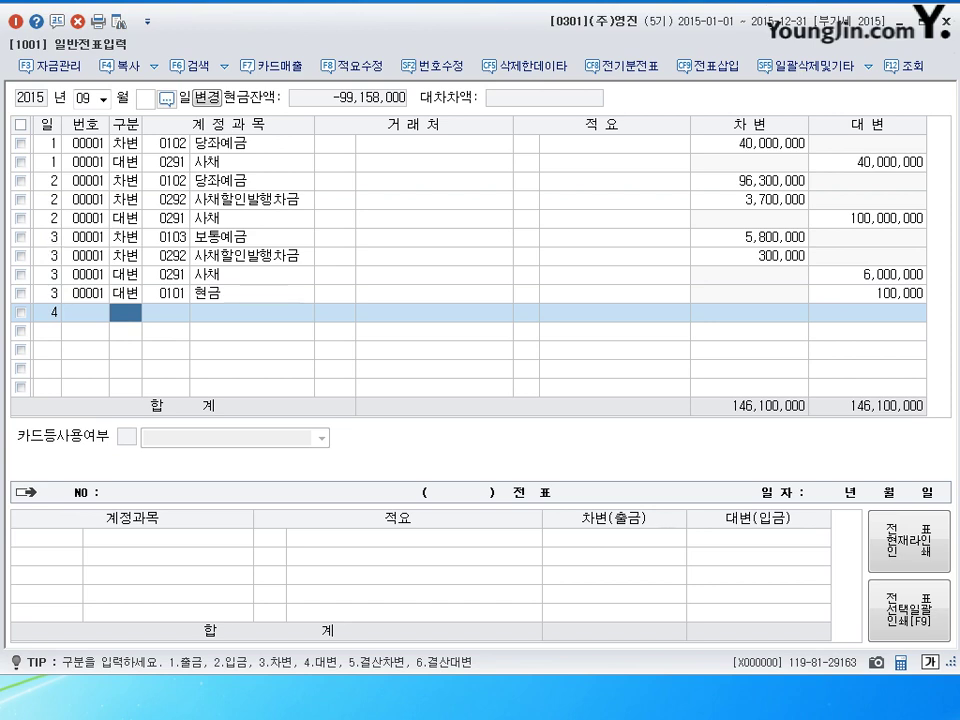
# Switch to the Notepad notes on discounted bond issuance entries and move their window slightly lower
pyautogui.hotkey('alt', 'Tab')
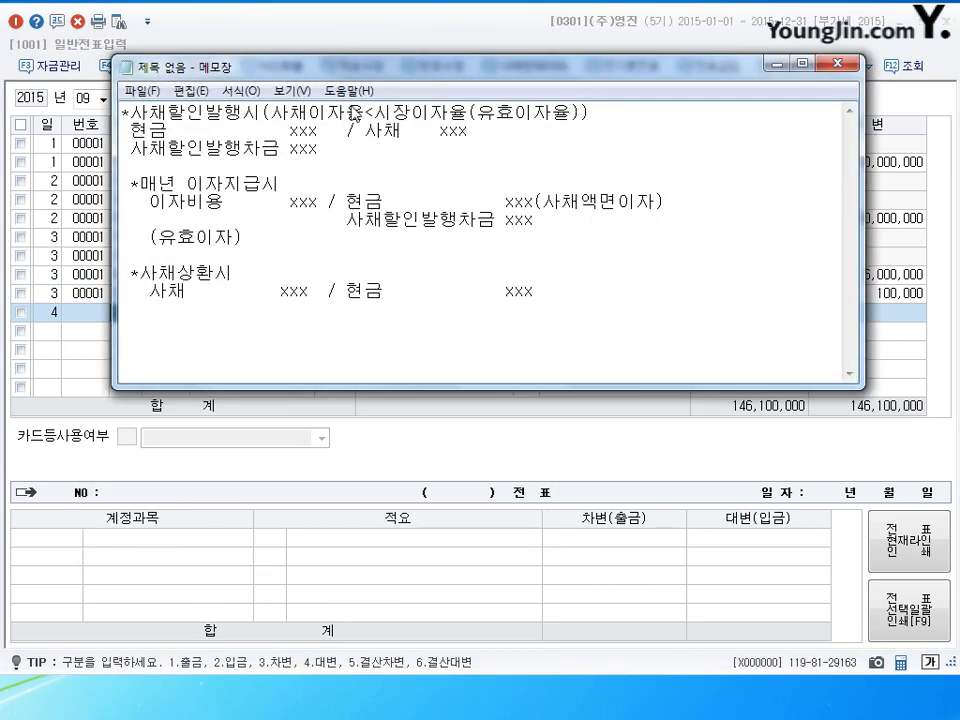
pyautogui.moveTo(364, 77); pyautogui.dragTo(358, 120)
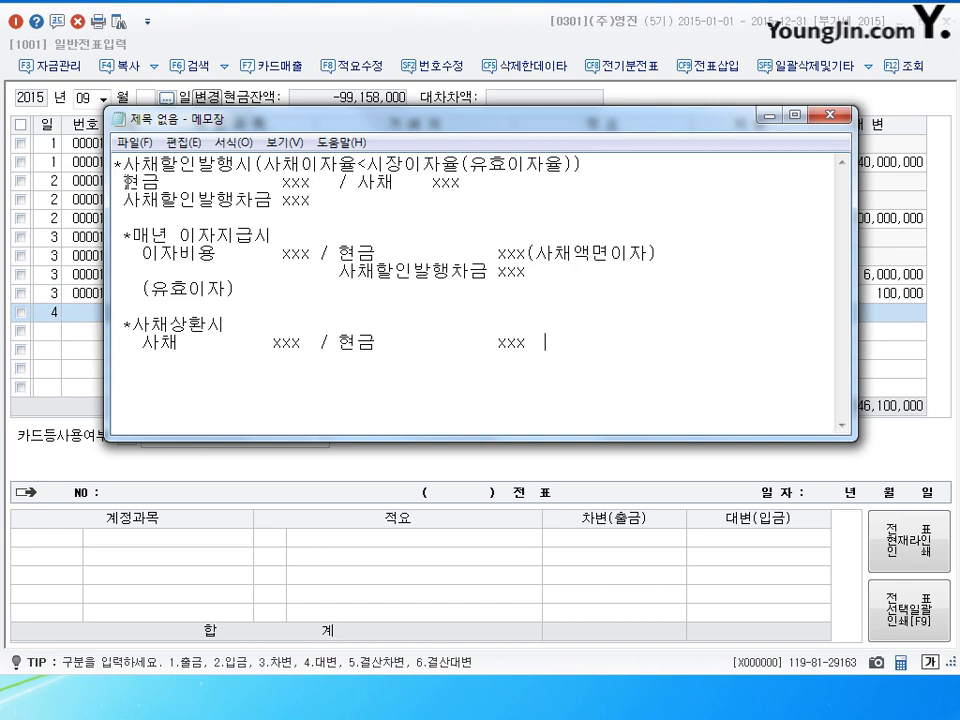
# Examine the notes' discounted bond issuance entry and the credit lines for 현금 and 사채할인발행차금 in the yearly interest entry
pyautogui.moveTo(122, 182); pyautogui.dragTo(319, 202)
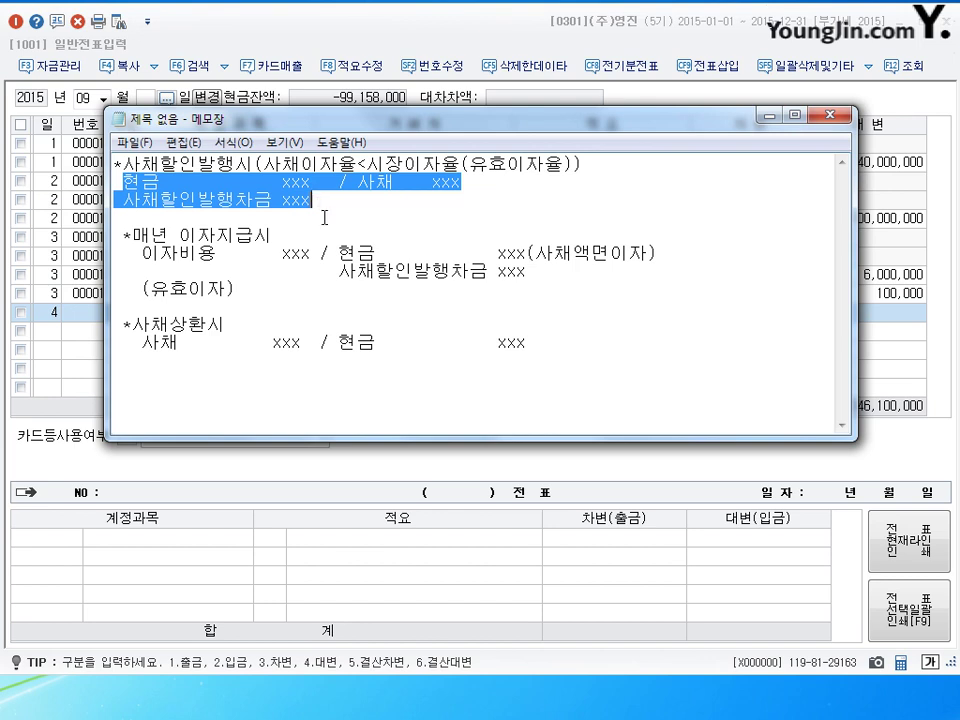
pyautogui.click(322, 245)
pyautogui.moveTo(122, 199); pyautogui.dragTo(356, 199)
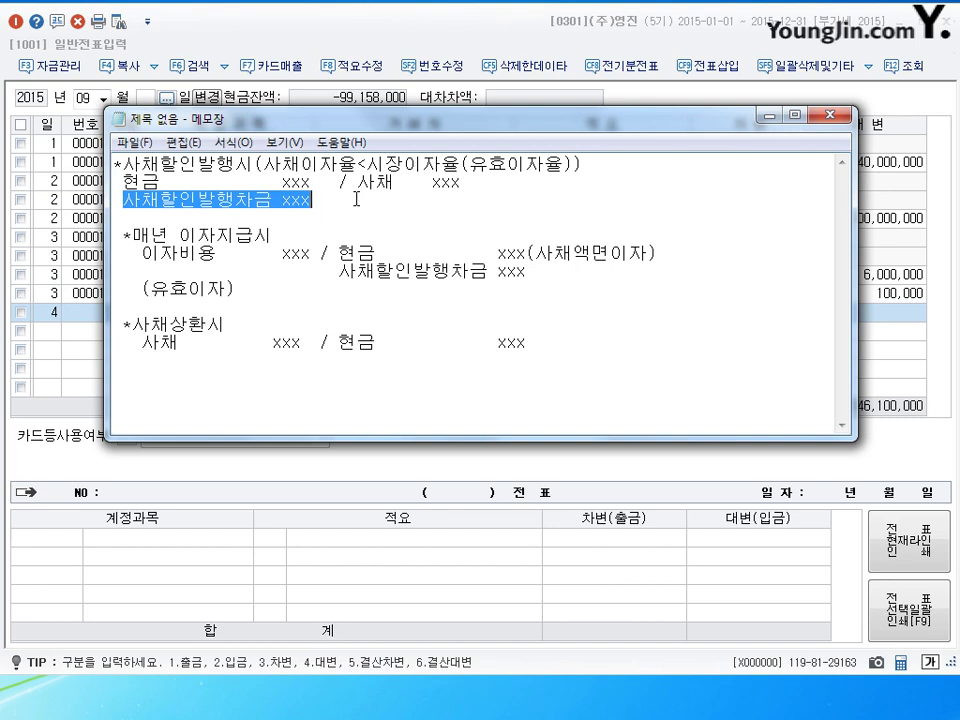
pyautogui.click(356, 280)
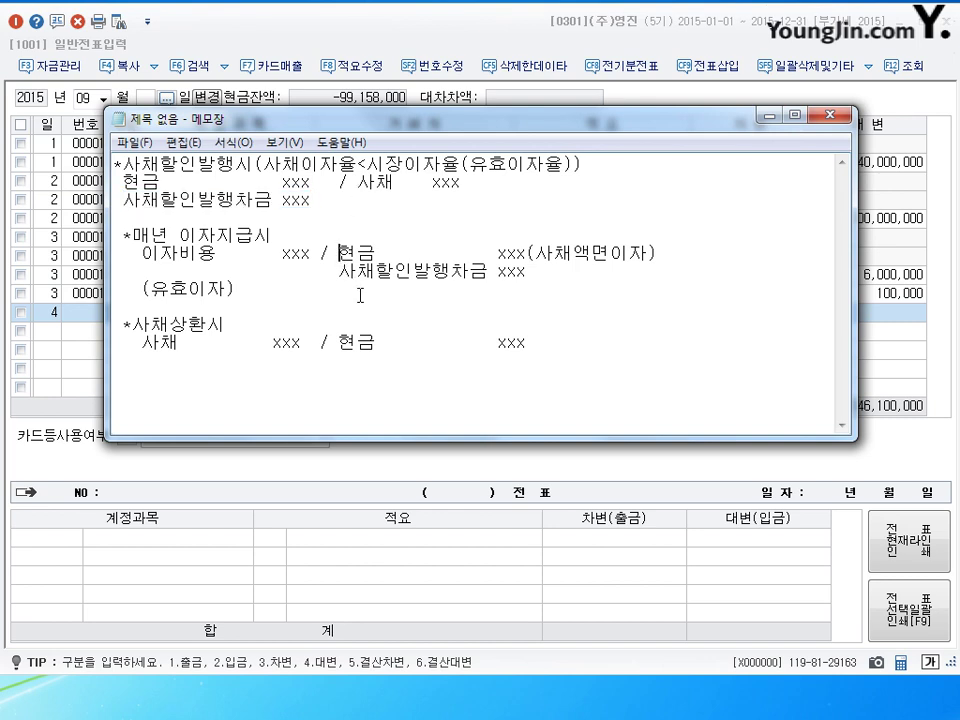
pyautogui.moveTo(340, 270); pyautogui.dragTo(536, 268)
pyautogui.click(536, 269)
pyautogui.click(555, 253)
pyautogui.moveTo(339, 253); pyautogui.dragTo(659, 251)
pyautogui.click(540, 284)
pyautogui.moveTo(341, 254); pyautogui.dragTo(527, 262)
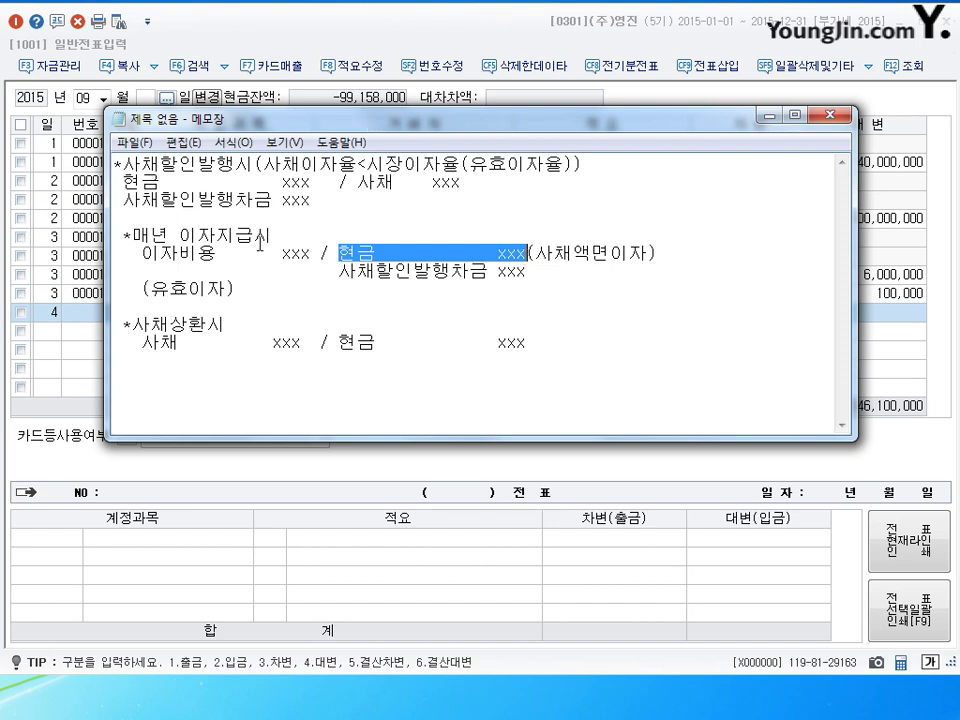
pyautogui.click(257, 265)
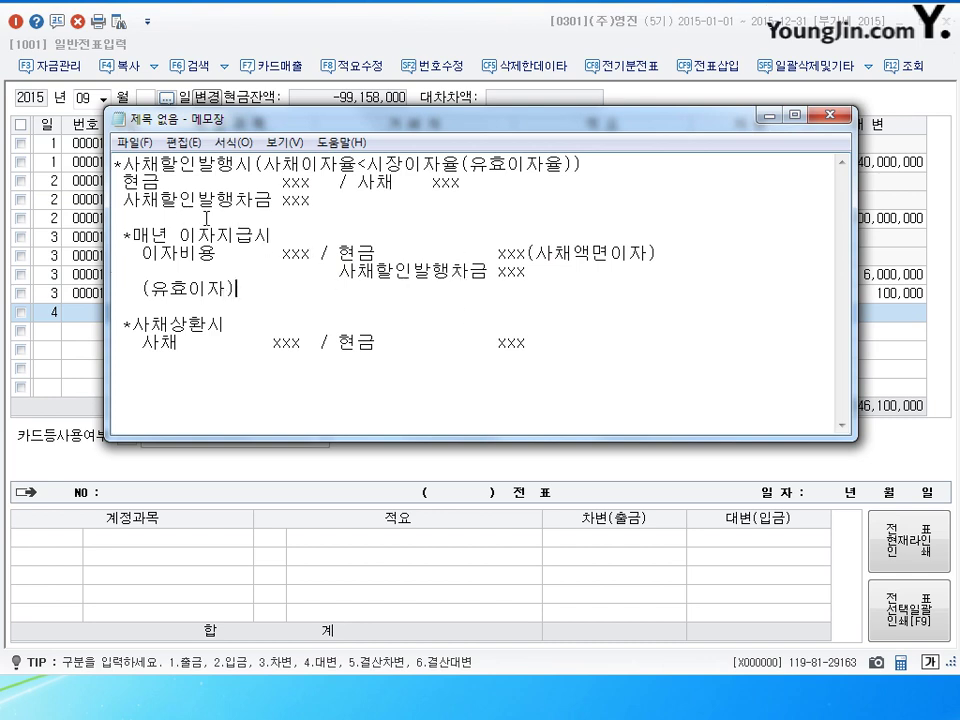
# Examine the notes' full yearly interest payment entry starting with 이자비용, and the bond redemption entry of 사채 against 현금
pyautogui.click(273, 285)
pyautogui.moveTo(132, 253); pyautogui.dragTo(317, 253)
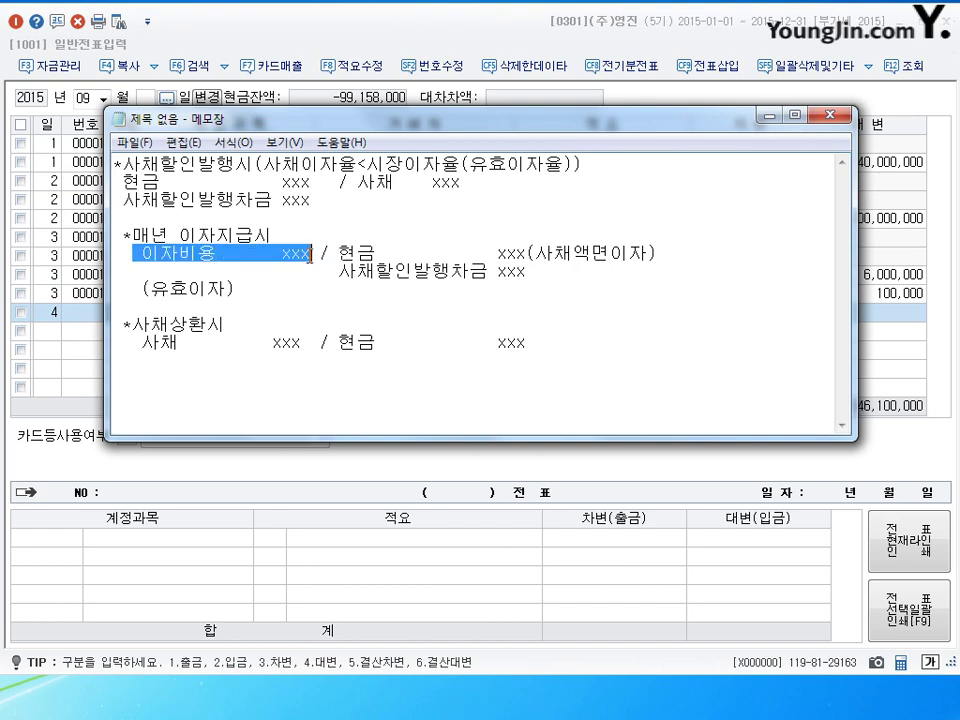
pyautogui.click(340, 252)
pyautogui.moveTo(340, 252); pyautogui.dragTo(497, 253)
pyautogui.click(362, 293)
pyautogui.moveTo(340, 272); pyautogui.dragTo(135, 258)
pyautogui.click(551, 285)
pyautogui.click(313, 272)
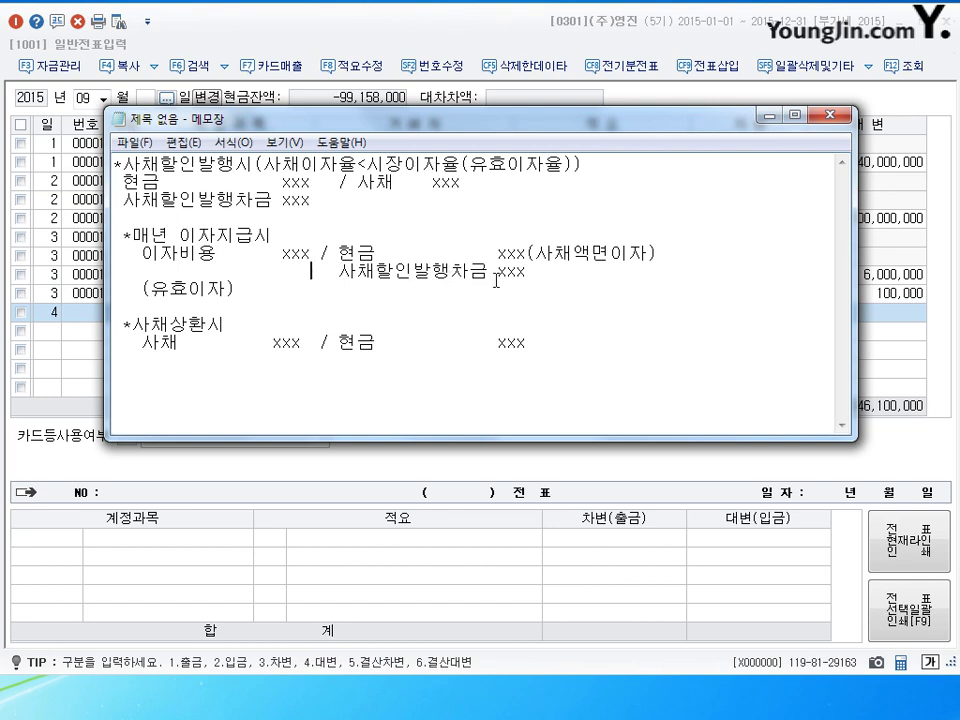
pyautogui.click(404, 343)
pyautogui.doubleClick(146, 341)
pyautogui.moveTo(120, 341); pyautogui.dragTo(553, 341)
pyautogui.click(553, 343)
pyautogui.moveTo(138, 254); pyautogui.dragTo(535, 273)
pyautogui.click(535, 273)
# Put the Notepad notes away and bring up the general vouchers for December 31
pyautogui.click(770, 116)
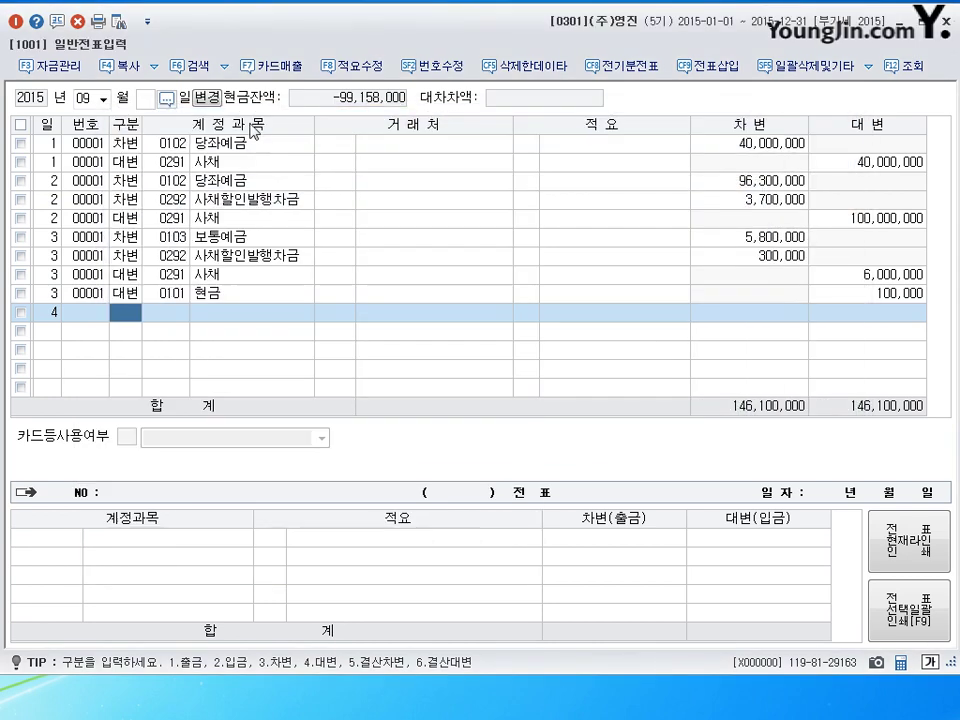
pyautogui.click(90, 103)
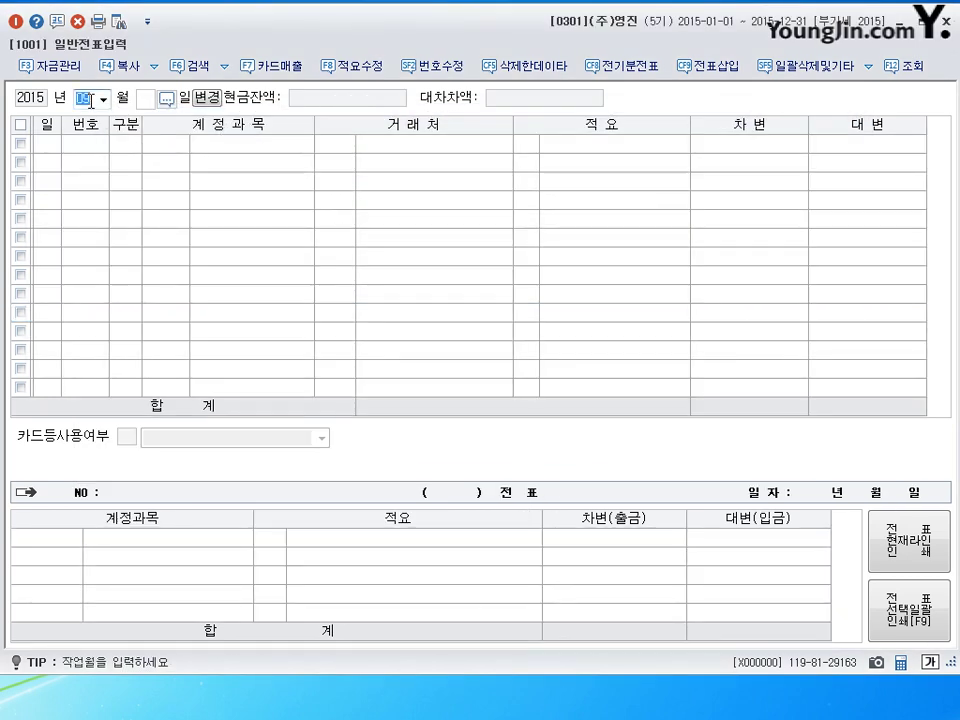
pyautogui.write('12')
pyautogui.write('31')
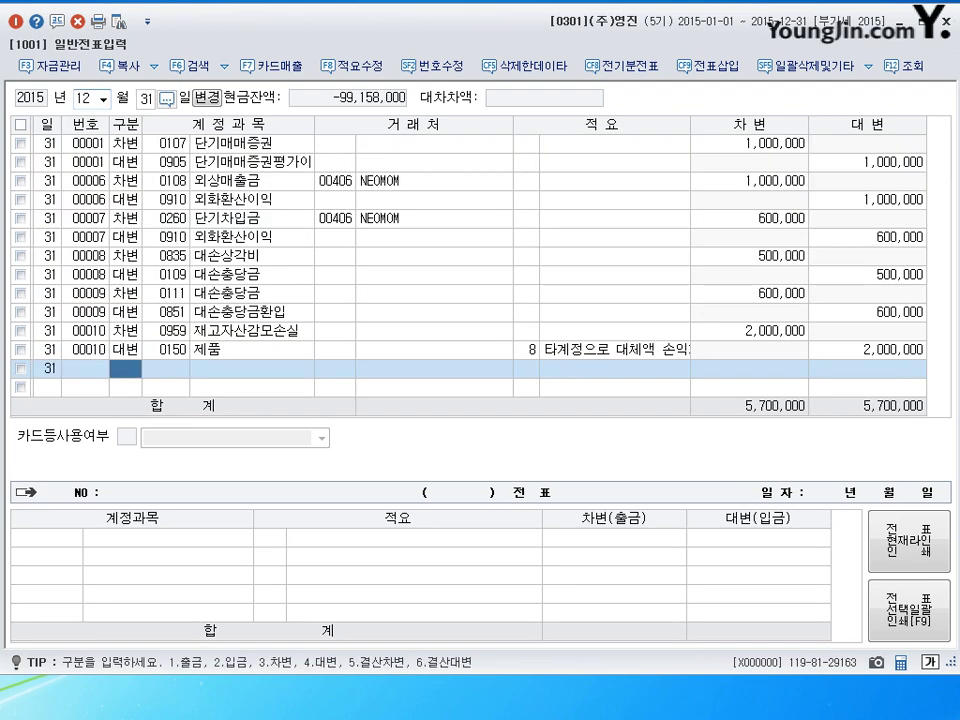
# Add a debit line to the December 31 vouchers for account 0951 이자비용 with the amount 95,000
pyautogui.write('3')
pyautogui.write('0951')
pyautogui.press('Return')
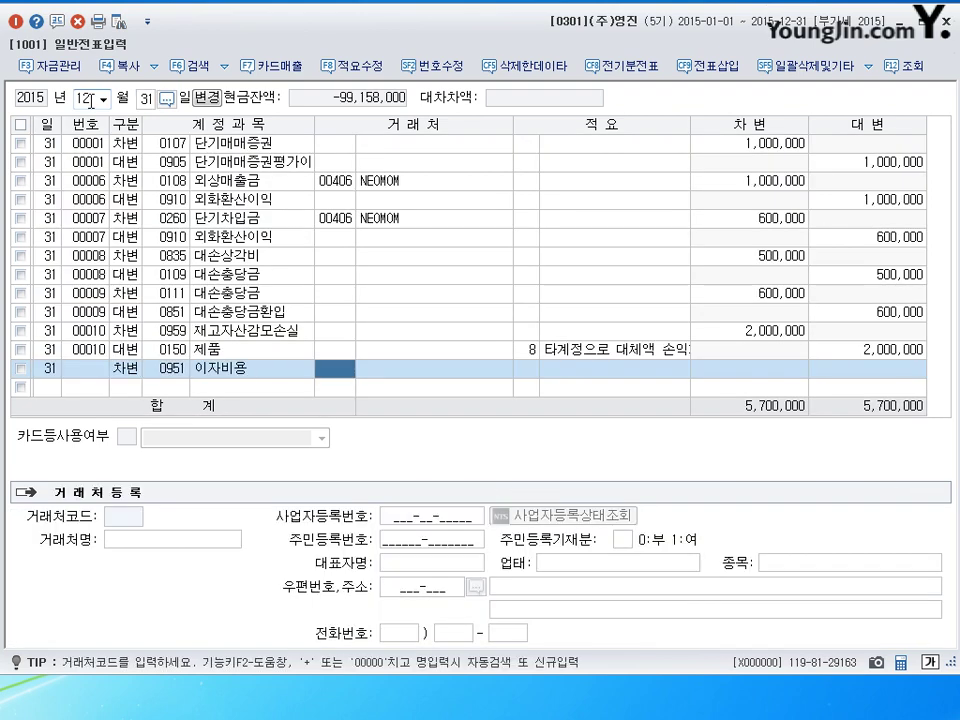
pyautogui.press('Return')
pyautogui.press('Return')
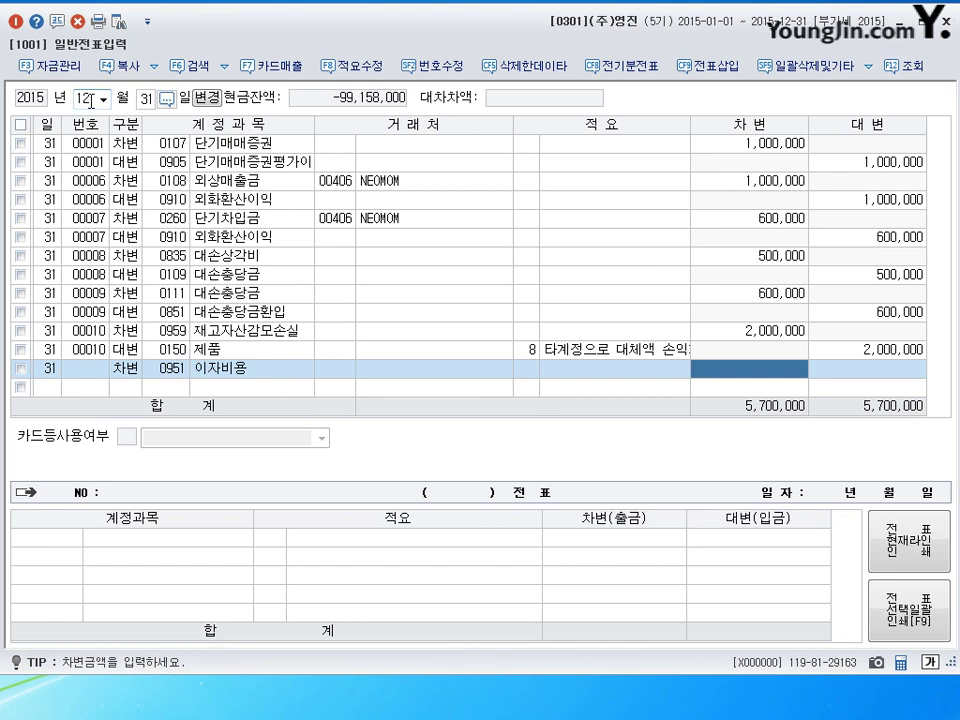
pyautogui.write('950000')
pyautogui.press('Return')
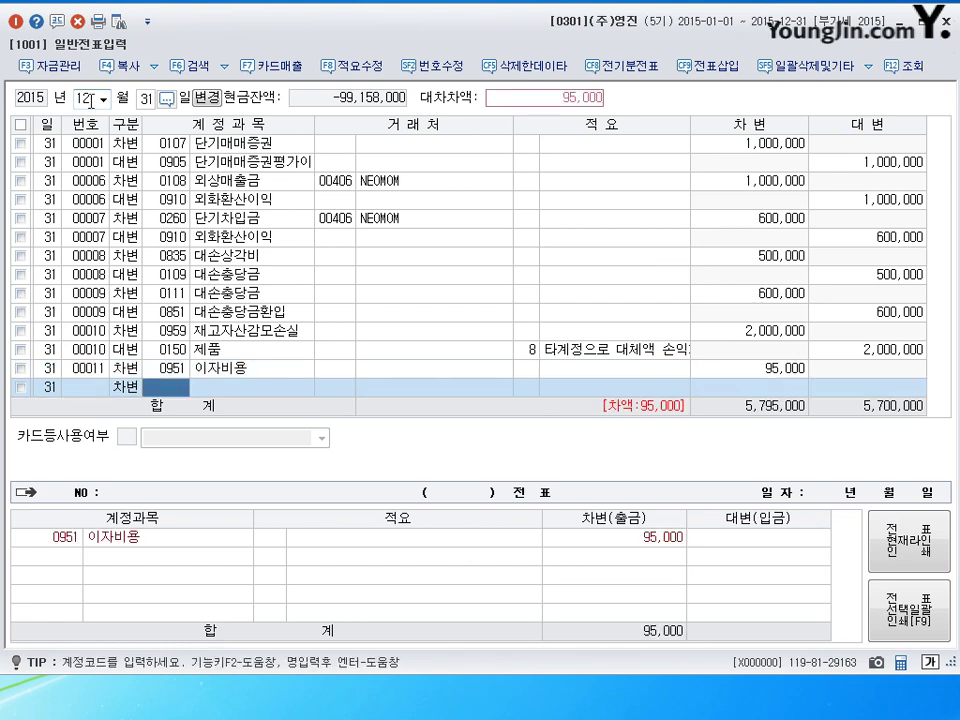
# Add a credit line of 15,000 for account 0292 사채할인발행차금 to the December 31 interest voucher
pyautogui.press('Left')
pyautogui.write('4')
pyautogui.press('Return')
pyautogui.write('292')
pyautogui.press('Return')
pyautogui.press('Return')
pyautogui.press('Return')
pyautogui.write('15000')
pyautogui.press('Return')
# Balance the December 31 interest voucher with an 80,000 credit to account 0101 현금
pyautogui.write('292')
pyautogui.press('Return')
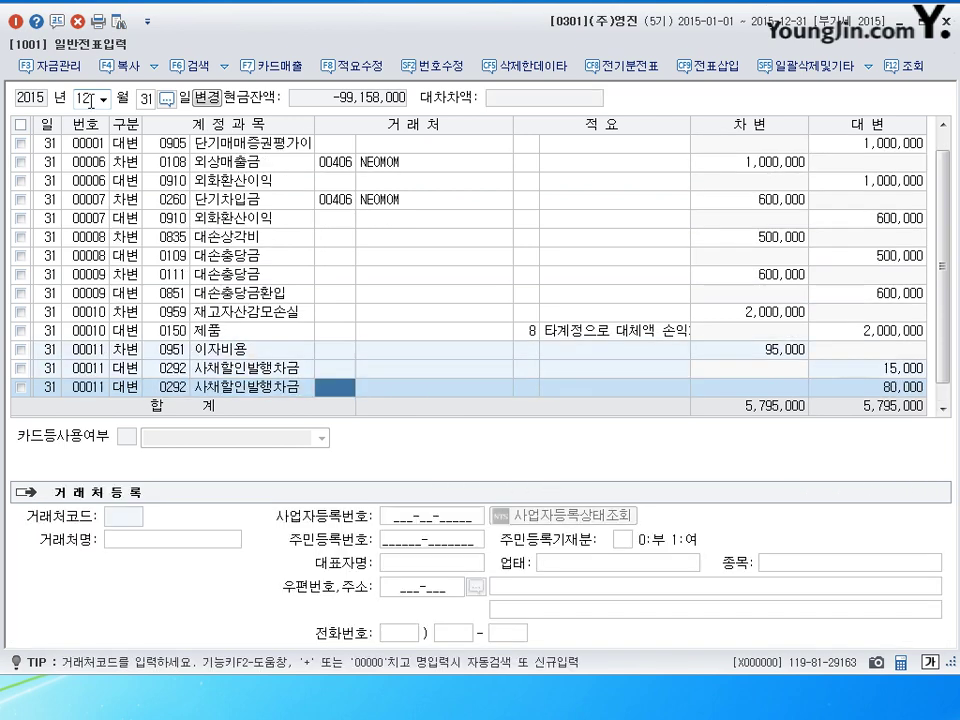
pyautogui.press('Left')
pyautogui.write('101')
pyautogui.press('Return')
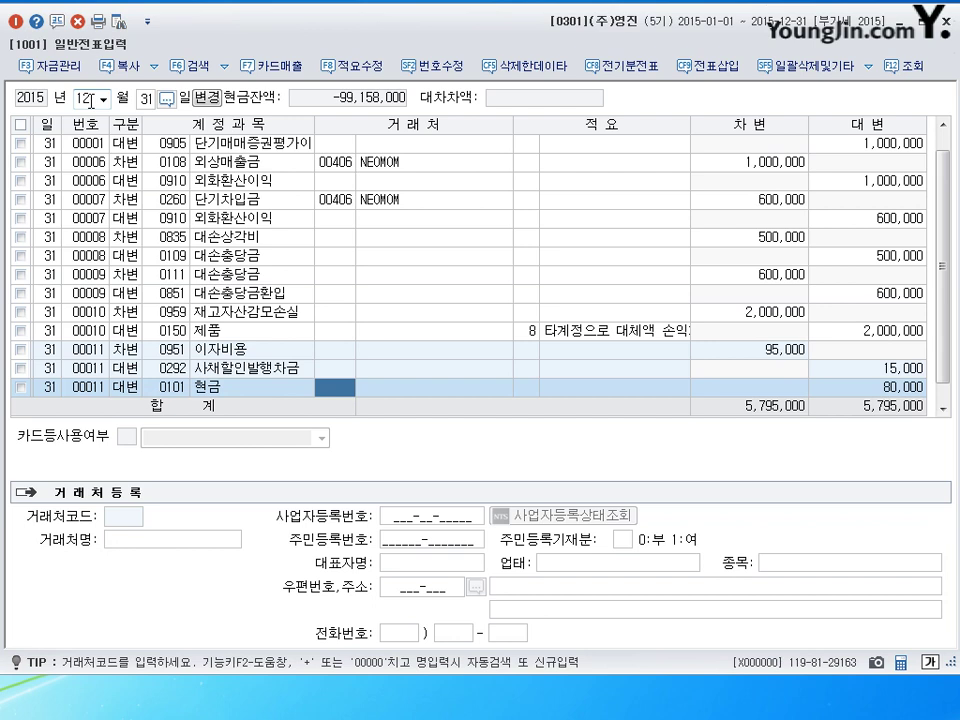
# Return to the September vouchers and start a new line dated the 5th
pyautogui.click(87, 99)
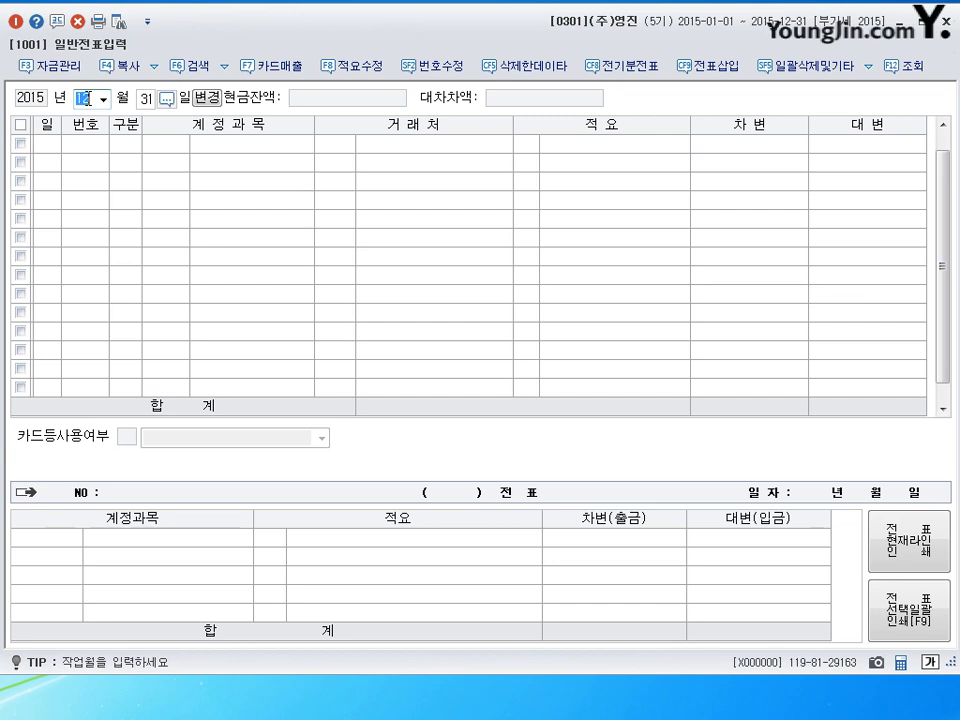
pyautogui.write('05')
pyautogui.press('Return')
pyautogui.write('5')
pyautogui.press('Return')
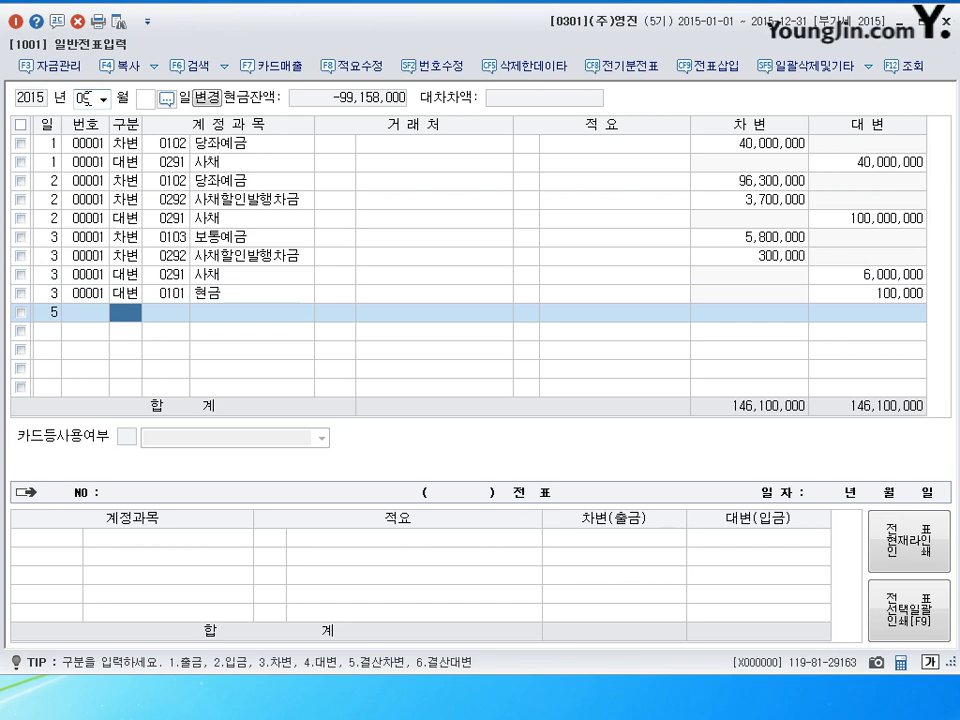
# Add a debit line to the September 5 voucher for account 0201 토지 with the amount 300,000,000
pyautogui.write('3')
pyautogui.press('Return')
pyautogui.write('201')
pyautogui.press('Return')
pyautogui.press('Return')
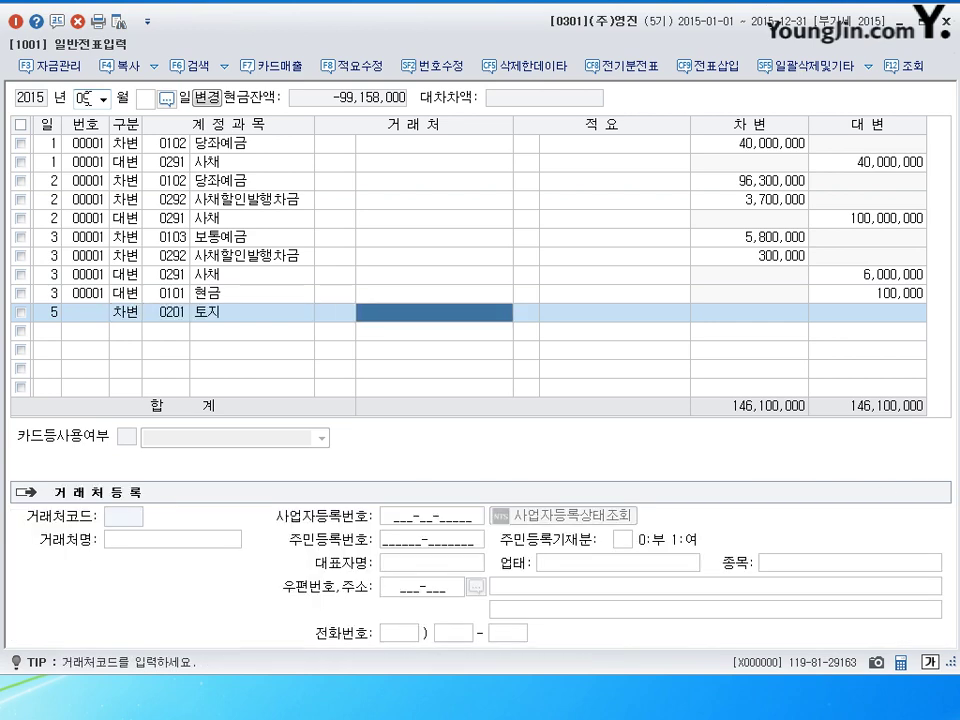
pyautogui.press('Return')
pyautogui.press('Return')
pyautogui.write('300000000')
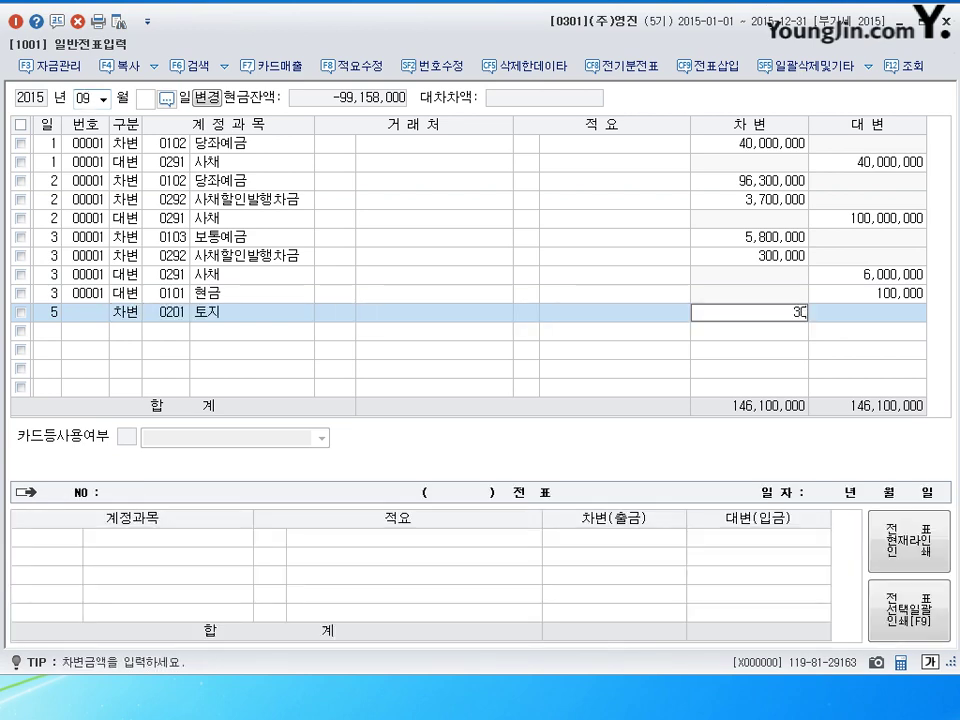
pyautogui.press('Return')
# Add a credit line to the September 5 voucher for account 0103 보통예금 and set its amount to 100,000,000
pyautogui.write('4')
pyautogui.press('Return')
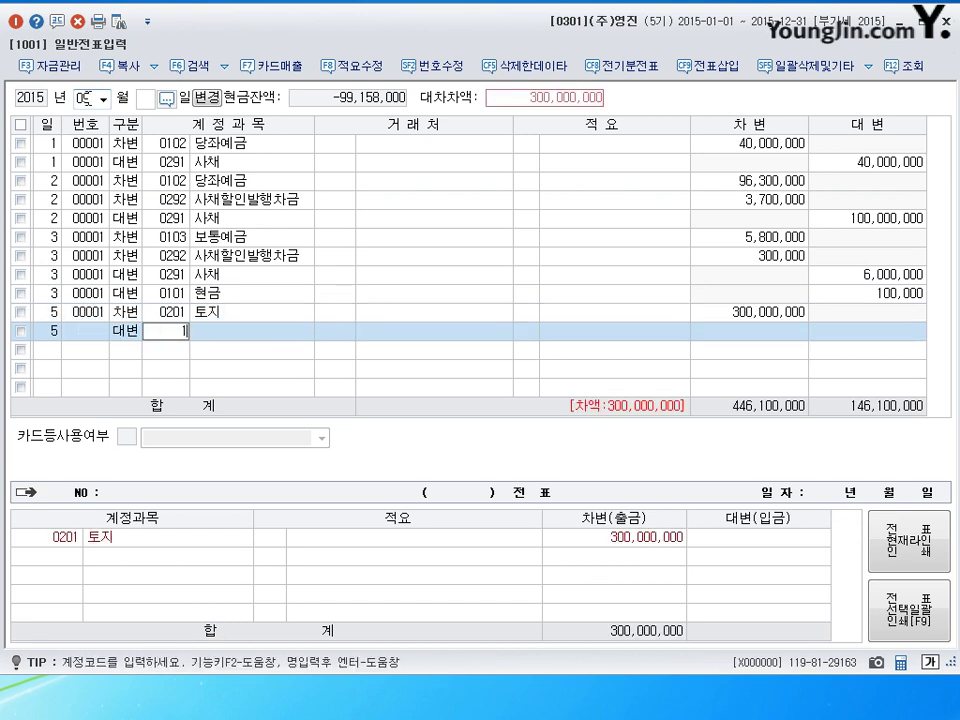
pyautogui.write('103')
pyautogui.press('Return')
pyautogui.press('Return')
pyautogui.press('Return')
pyautogui.press('Return')
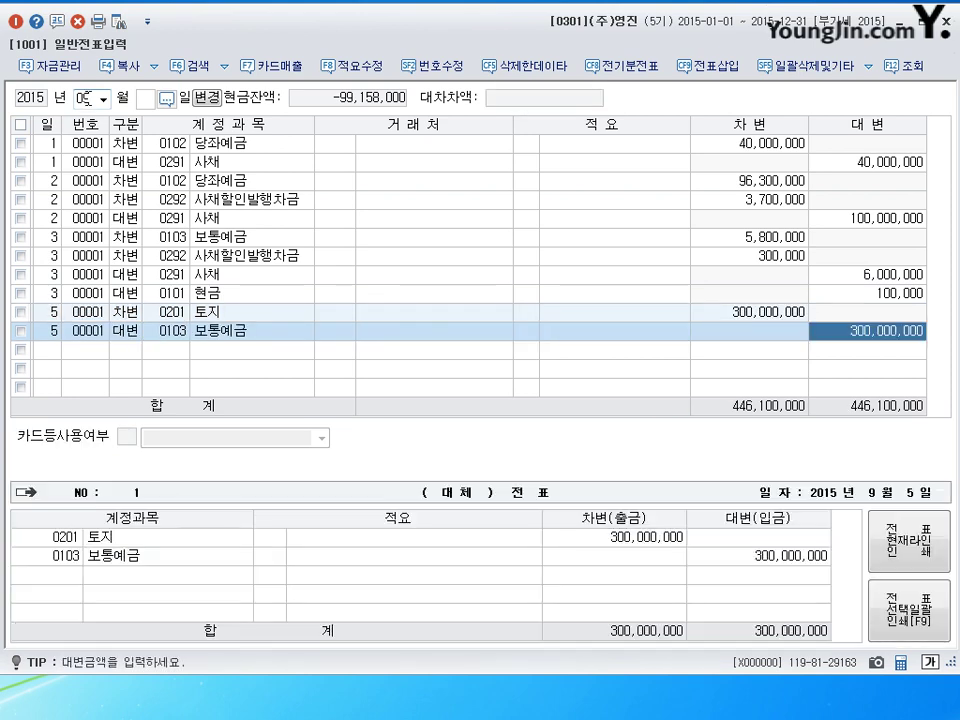
pyautogui.write('100000000')
pyautogui.press('Return')
# Balance the September 5 voucher with a 200,000,000 credit to account 0293 장기차입금, with 신한은행 as the trading partner
pyautogui.write('4')
pyautogui.press('Return')
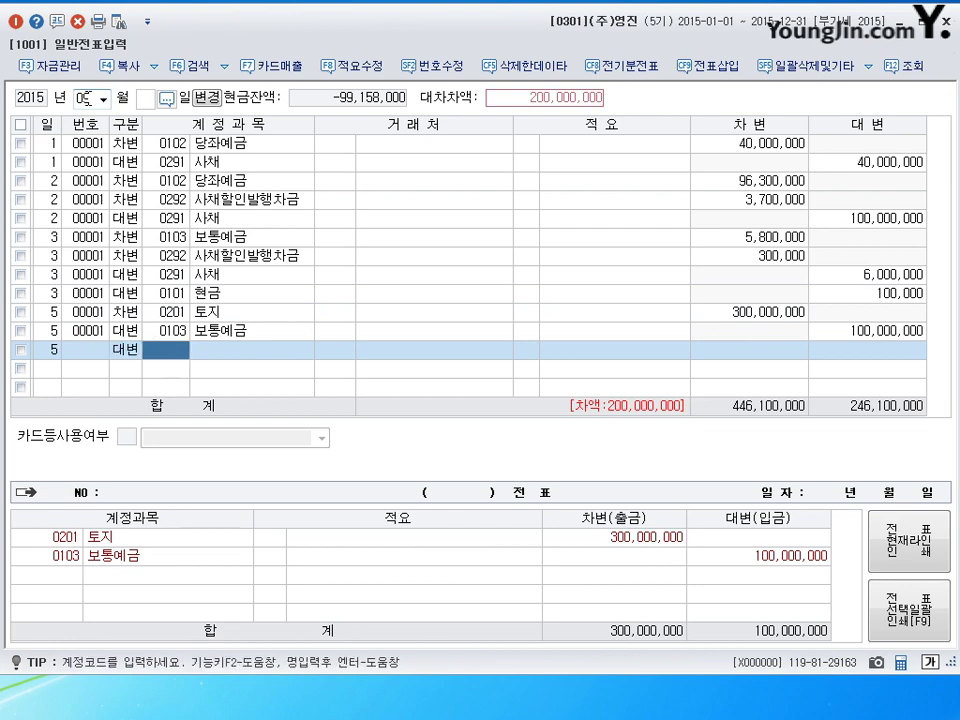
pyautogui.write('293')
pyautogui.press('Return')
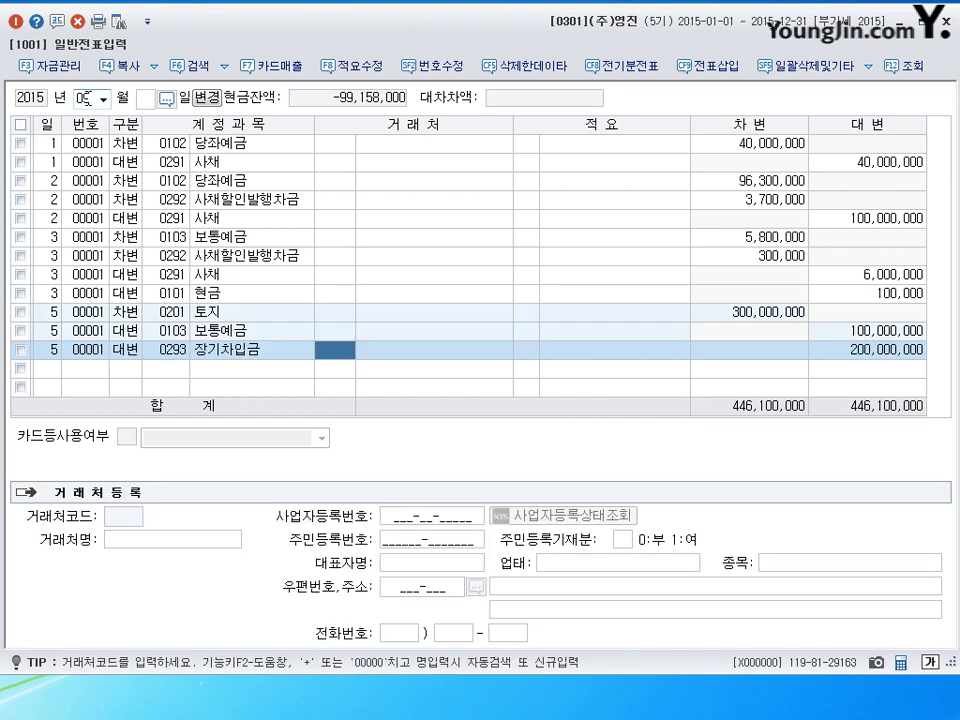
pyautogui.write('신한')
pyautogui.press('Return')
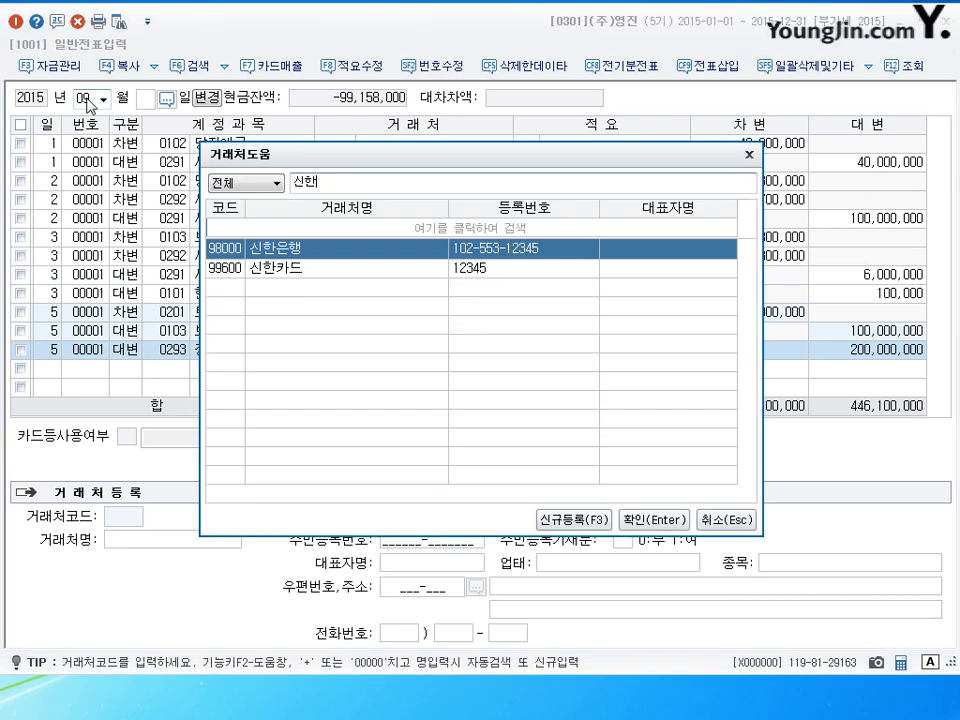
pyautogui.press('Return')
pyautogui.press('Return')
pyautogui.press('Return')
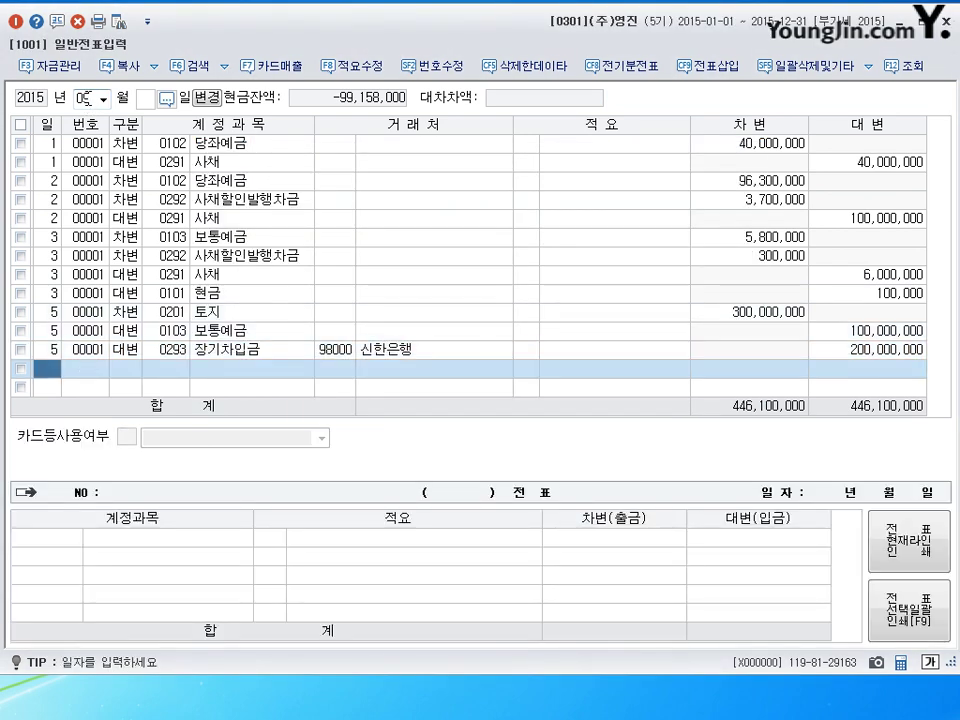
# Record a September 6 cash payment (출금) voucher for account 0295 퇴직급여충당부채 with the amount 3,300,000
pyautogui.write('6')
pyautogui.press('Return')
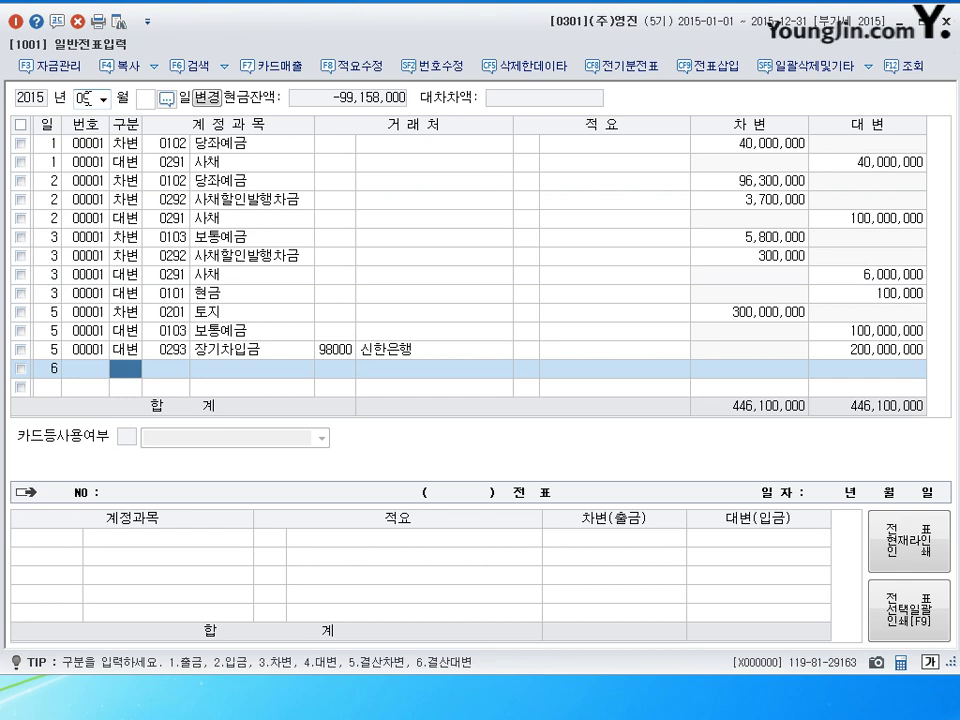
pyautogui.write('3')
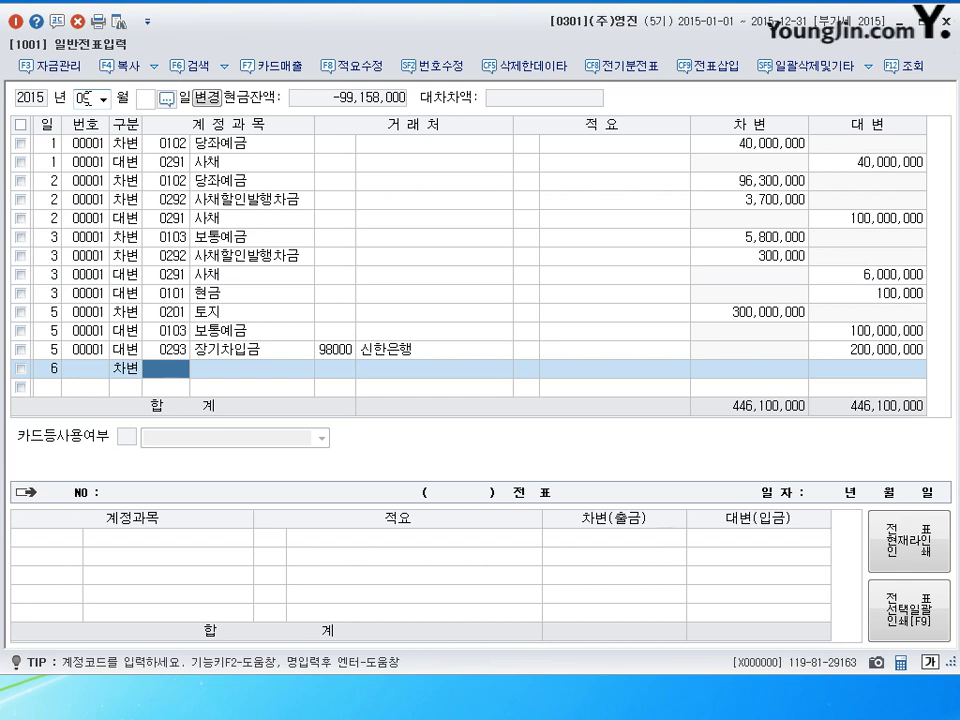
pyautogui.click(125, 368)
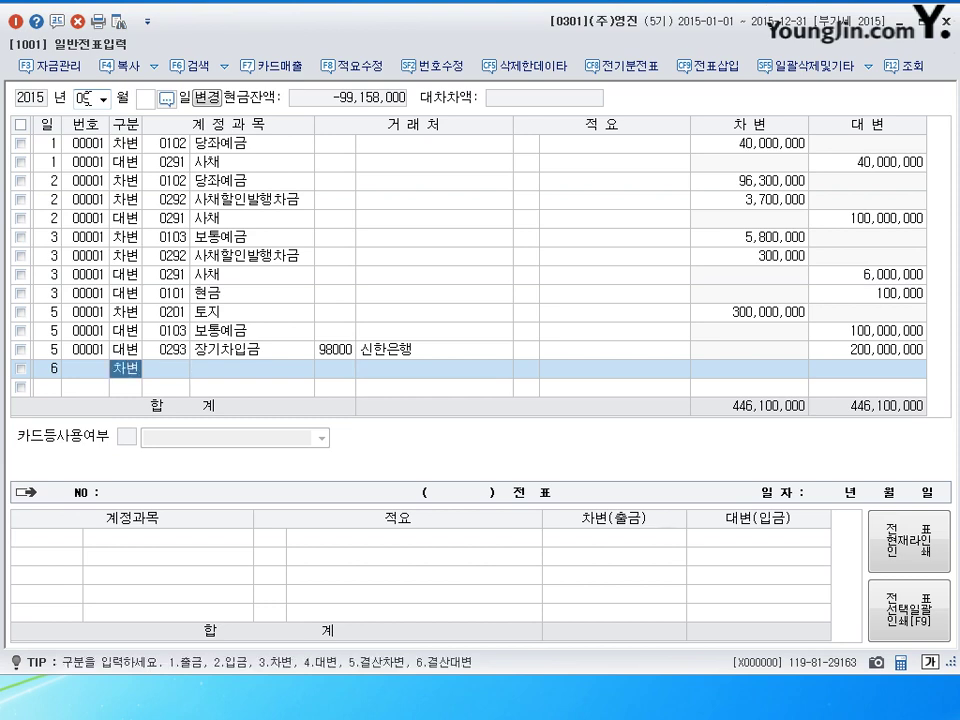
pyautogui.press('1')
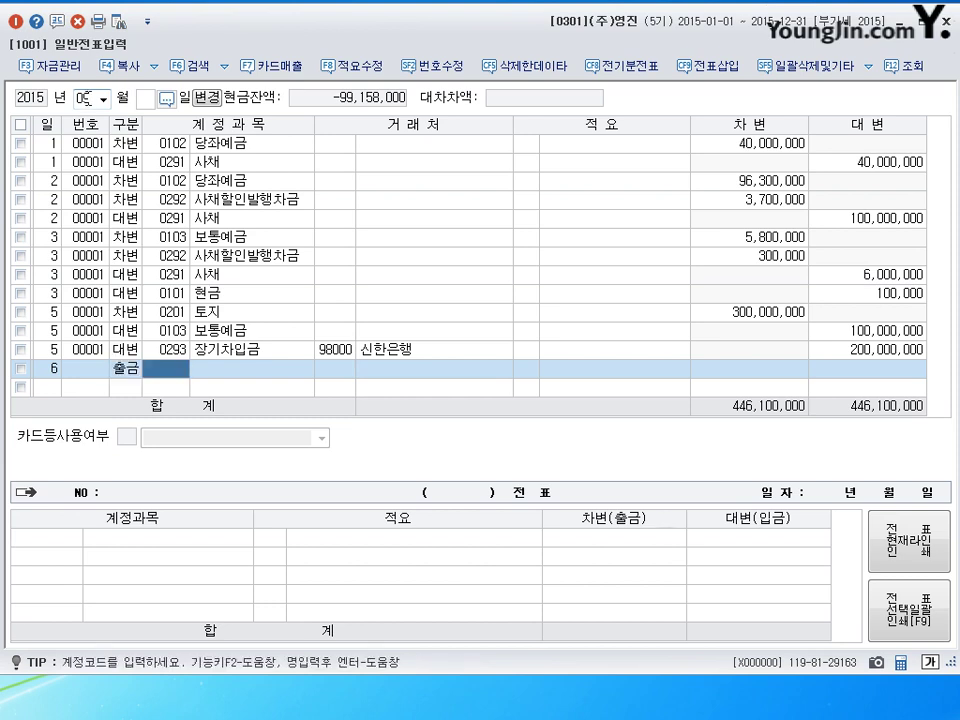
pyautogui.write('2')
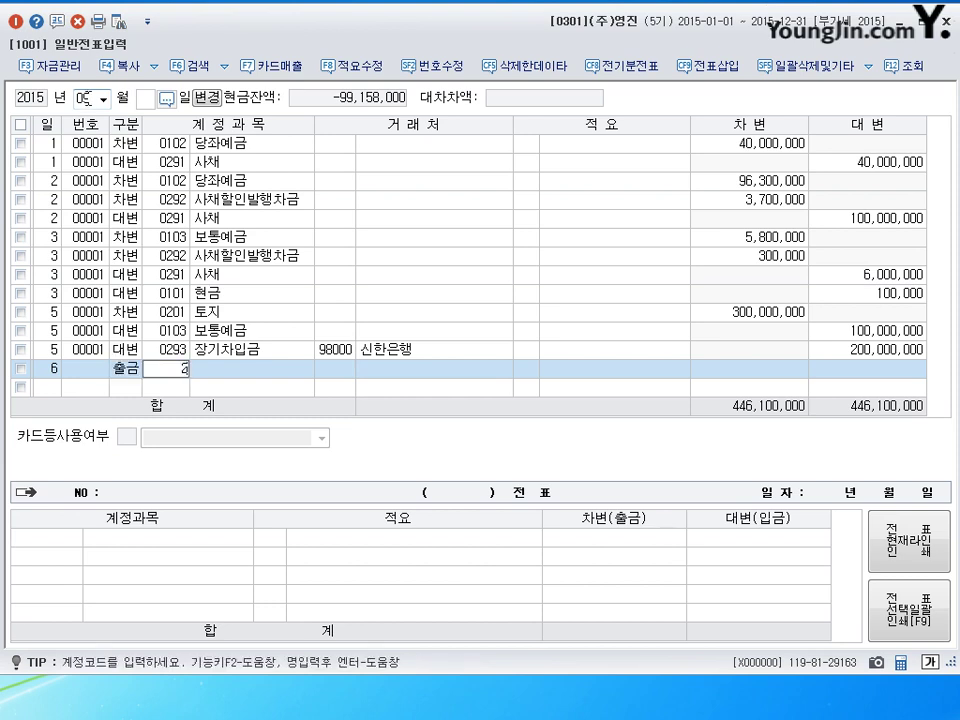
pyautogui.write('95')
pyautogui.press('Return')
pyautogui.press('Return')
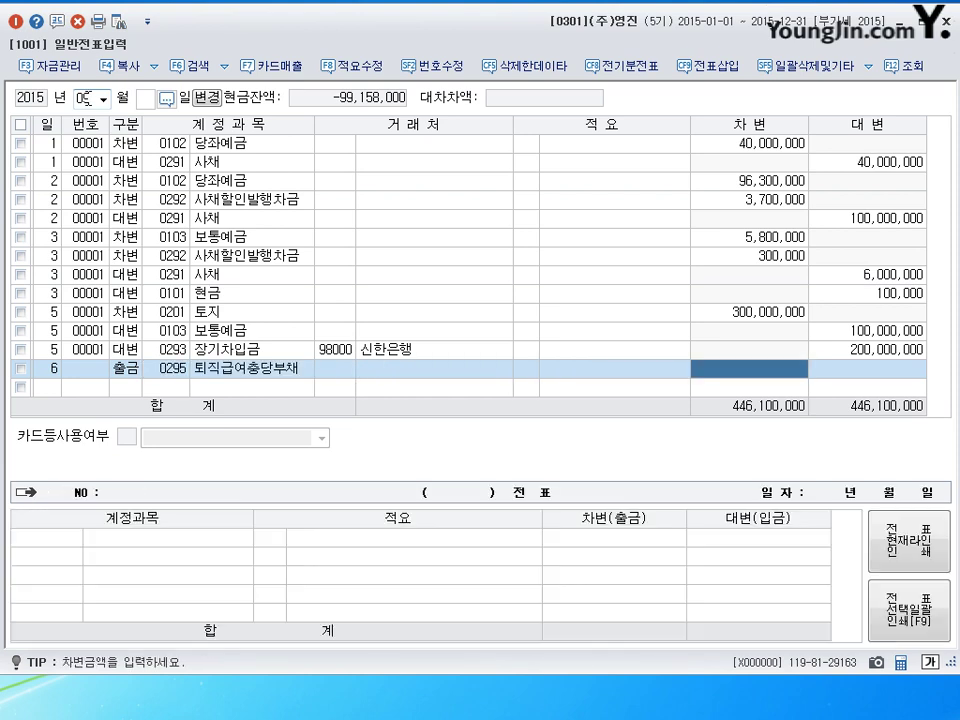
pyautogui.write('3300000')
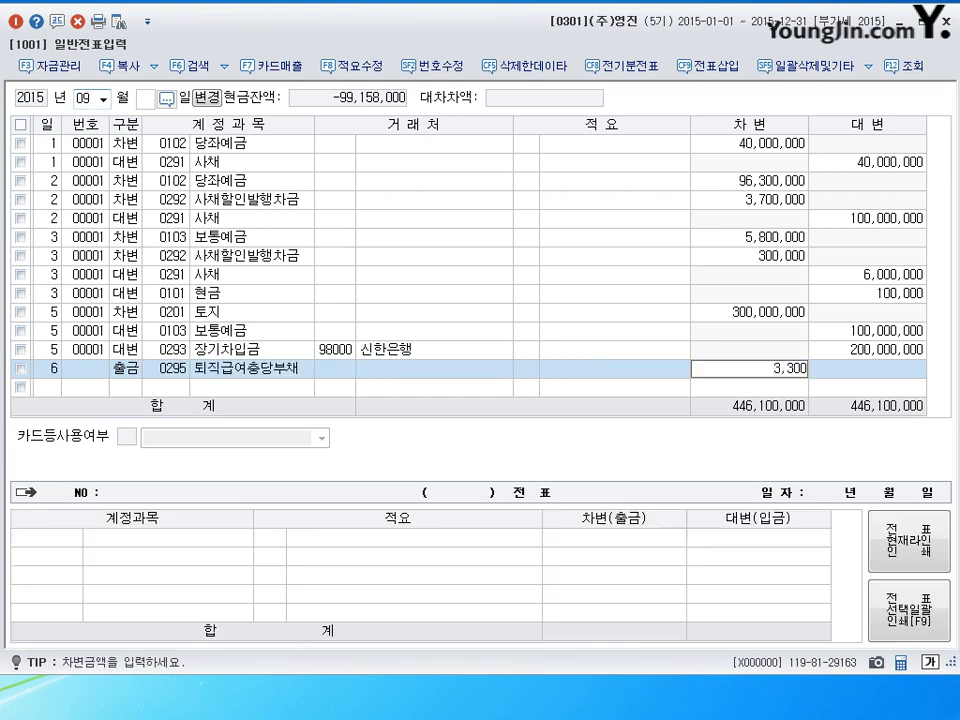
pyautogui.press('Return')
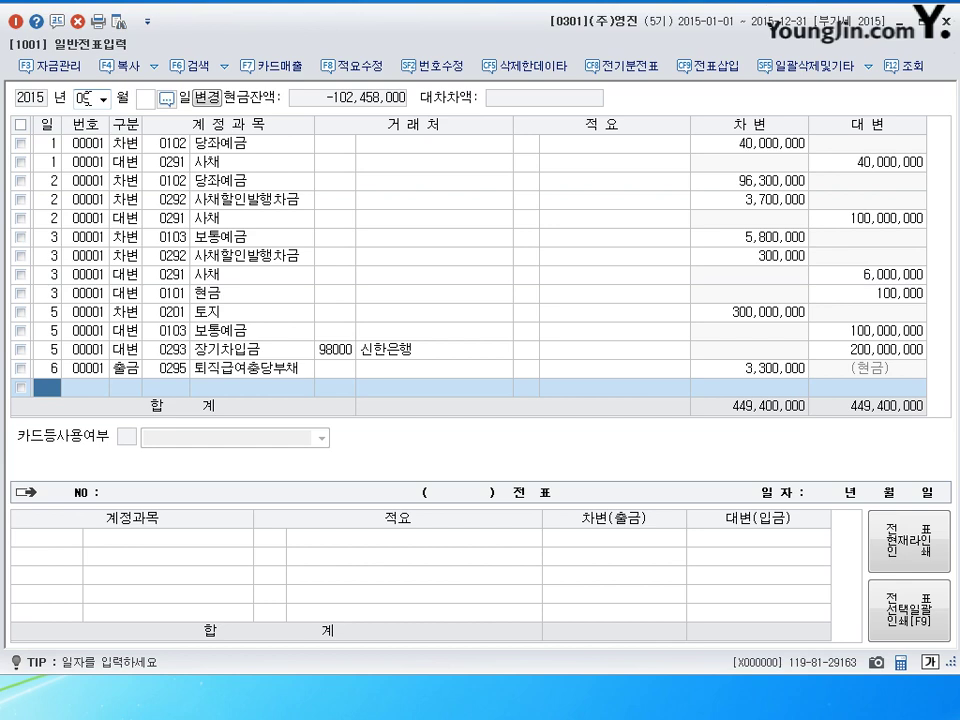
# Start a September 7 voucher with a debit line for account 0295 퇴직급여충당부채 of 2,500,000
pyautogui.write('7')
pyautogui.press('Return')
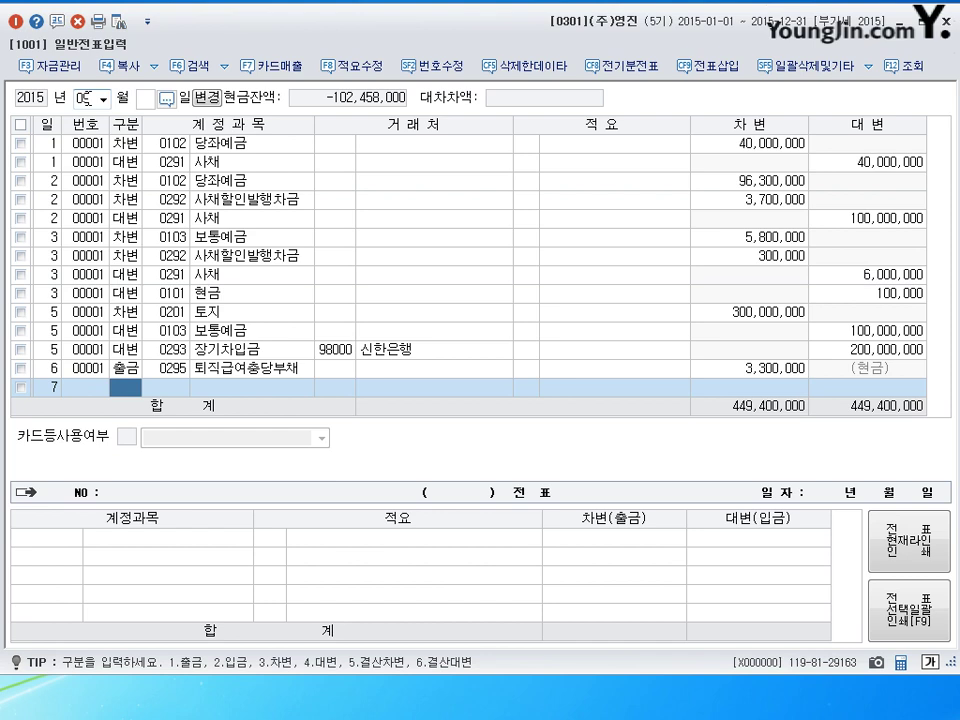
pyautogui.write('3')
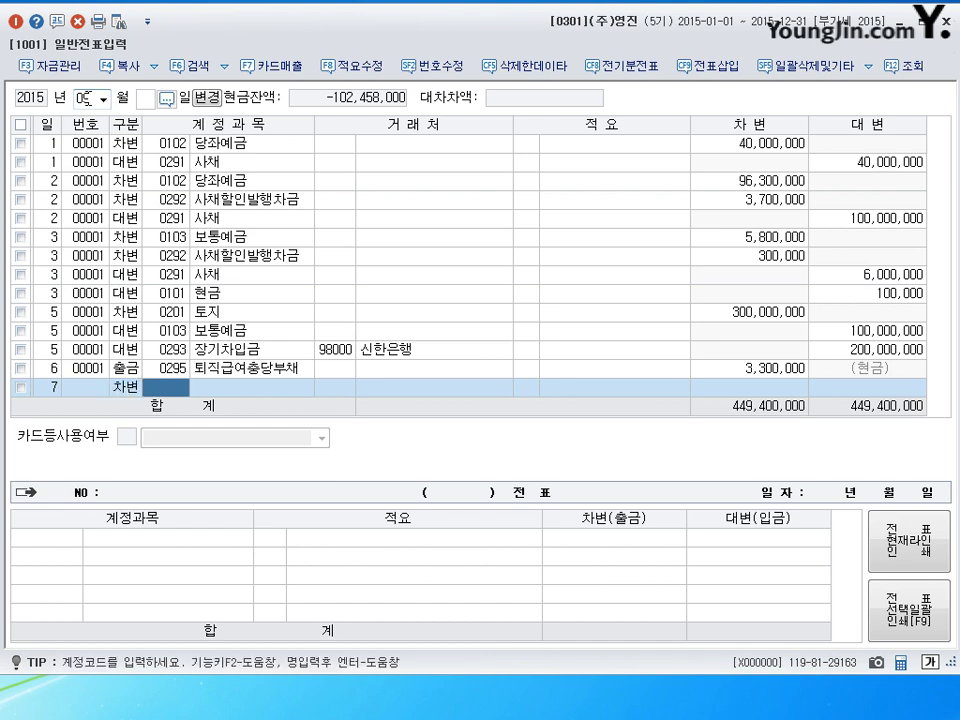
pyautogui.write('0295')
pyautogui.press('Return')
pyautogui.press('Return')
pyautogui.press('Return')
pyautogui.write('2,500,000')
pyautogui.press('Return')
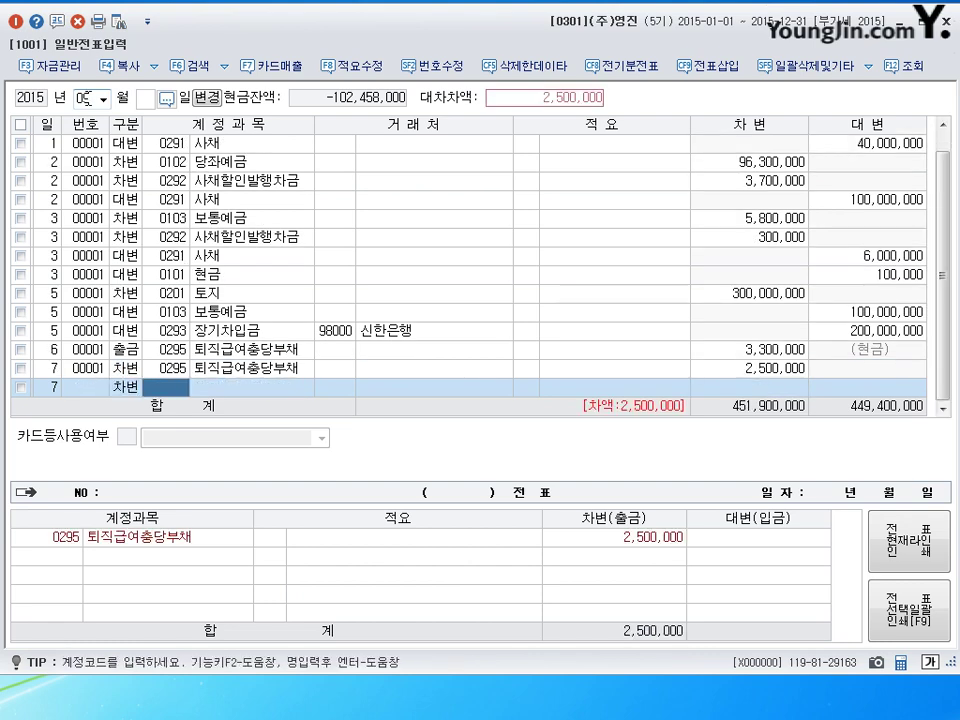
# Add a debit line to the September 7 voucher for account 0508 퇴직급여 with the amount 1,000,000
pyautogui.write('0508')
pyautogui.press('Return')
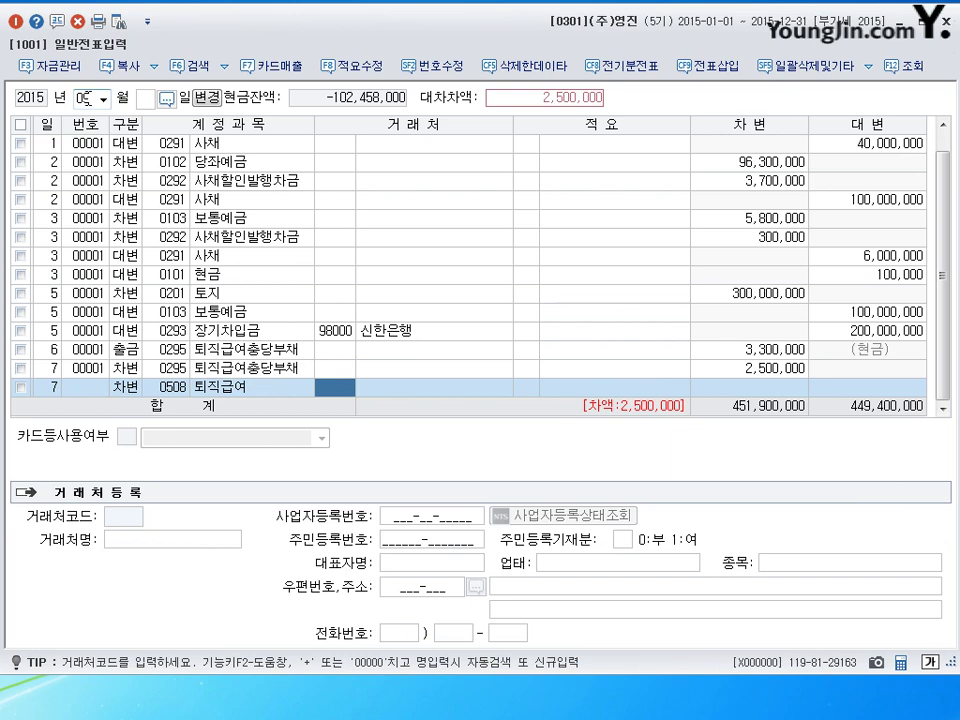
pyautogui.press('Return')
pyautogui.press('Return')
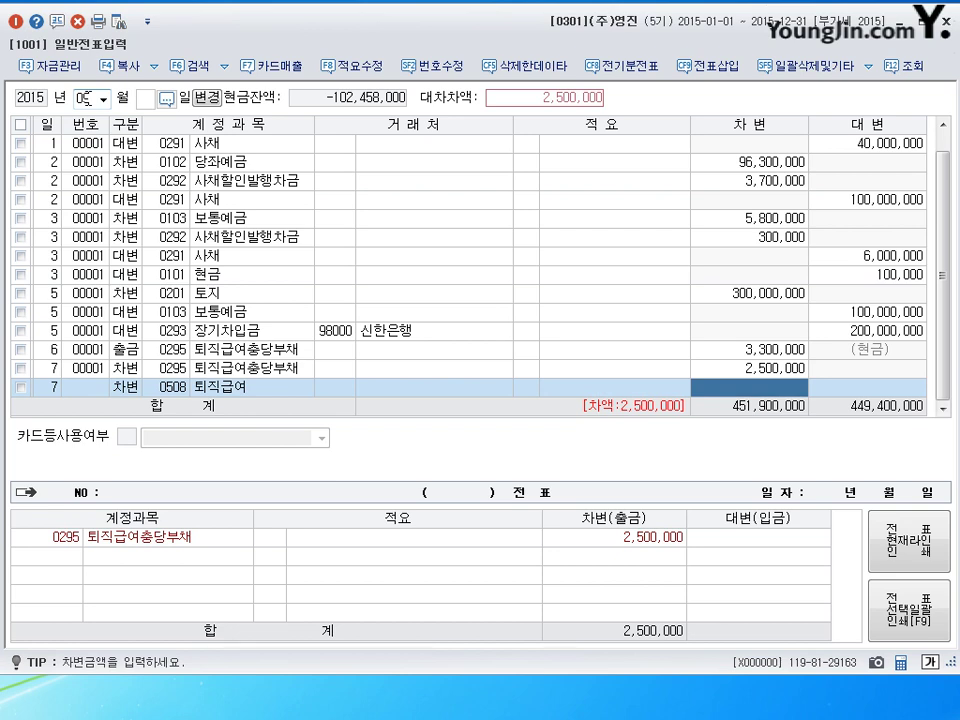
pyautogui.write('1000000')
pyautogui.press('Return')
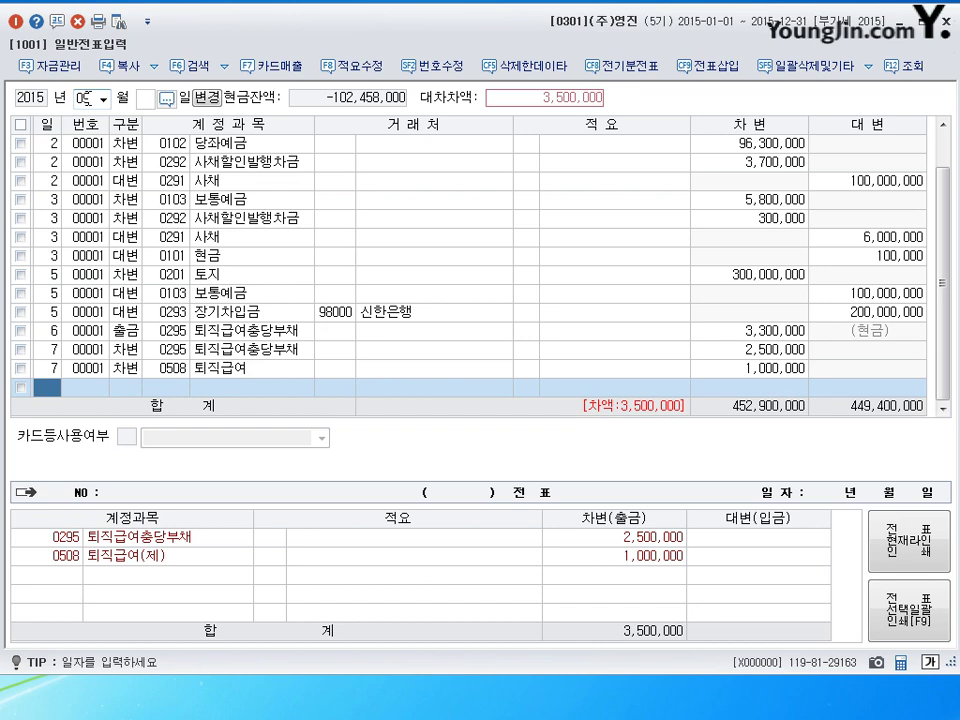
# Add a credit line to the September 7 voucher for account 0254 예수금 and set its amount to 44,000
pyautogui.write('7')
pyautogui.press('Return')
pyautogui.write('4')
pyautogui.press('Return')
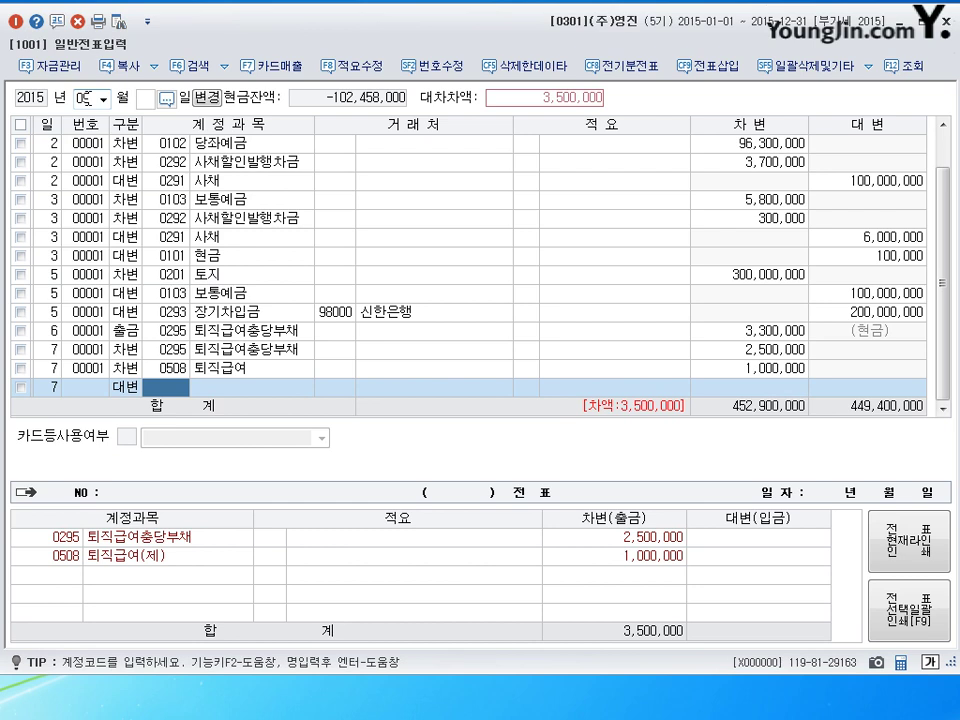
pyautogui.write('254')
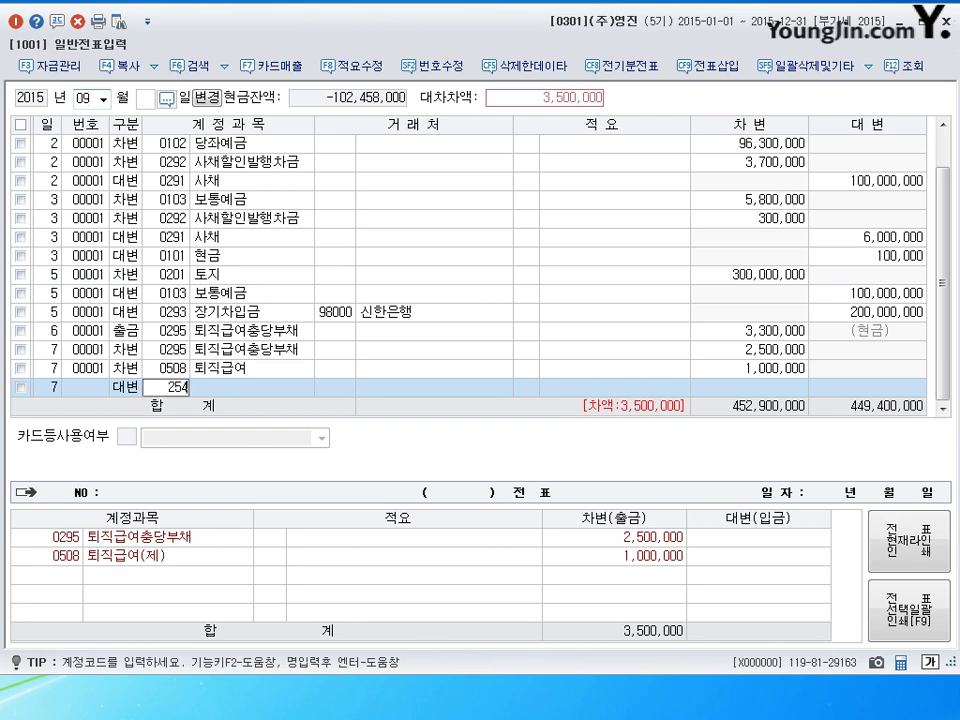
pyautogui.press('Return')
pyautogui.press('Return')
pyautogui.press('Return')
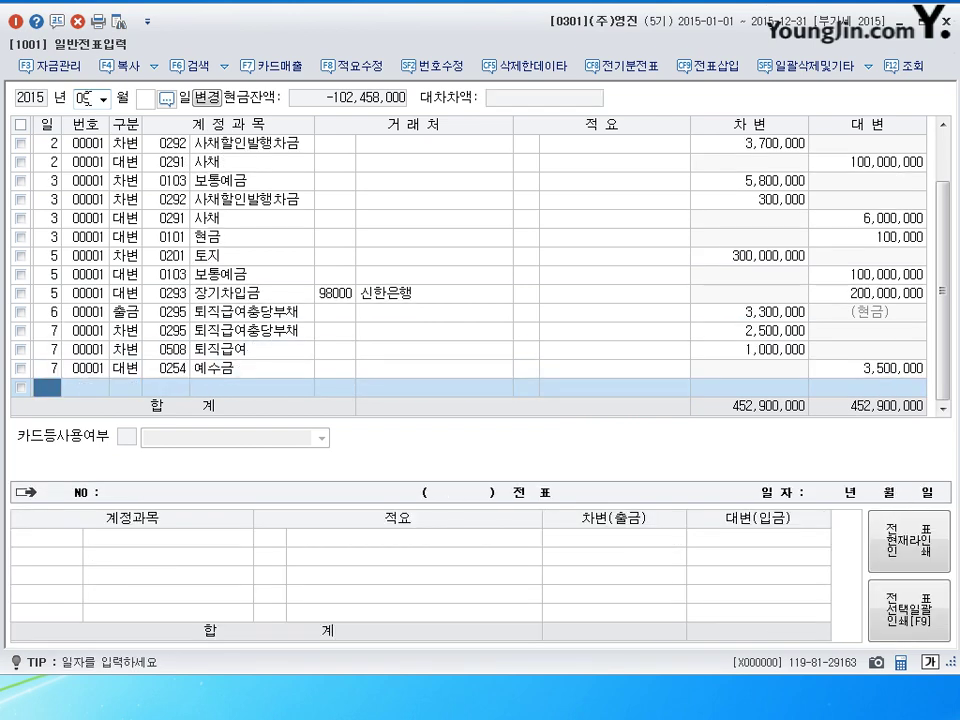
pyautogui.click(918, 368)
pyautogui.write('440000')
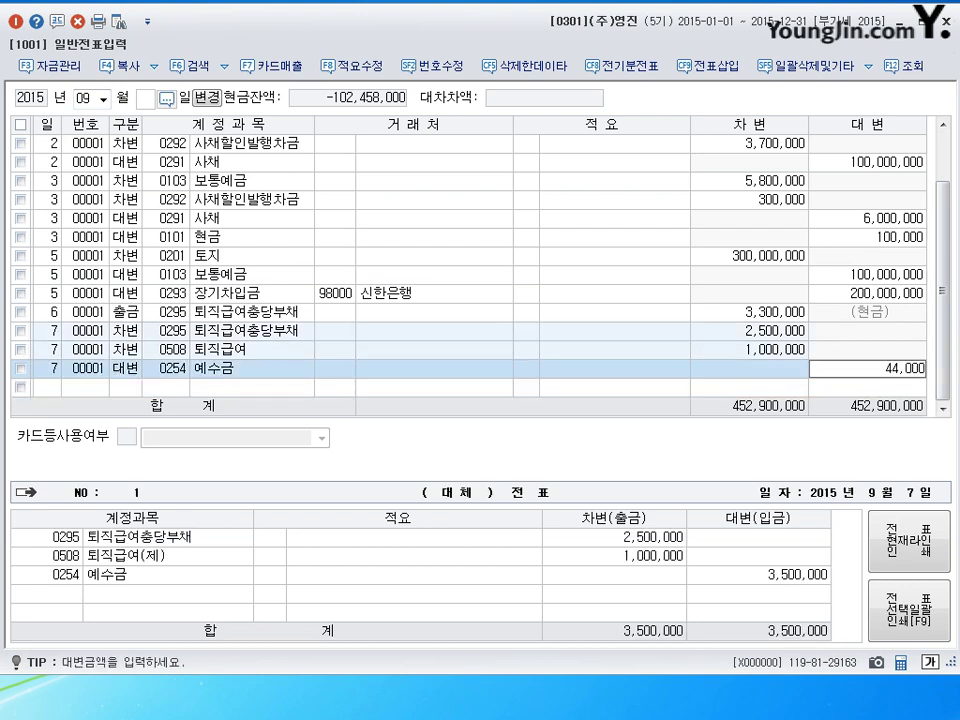
pyautogui.press('Return')
# Balance the September 7 voucher with a 3,456,000 credit to account 0101 현금
pyautogui.write('101')
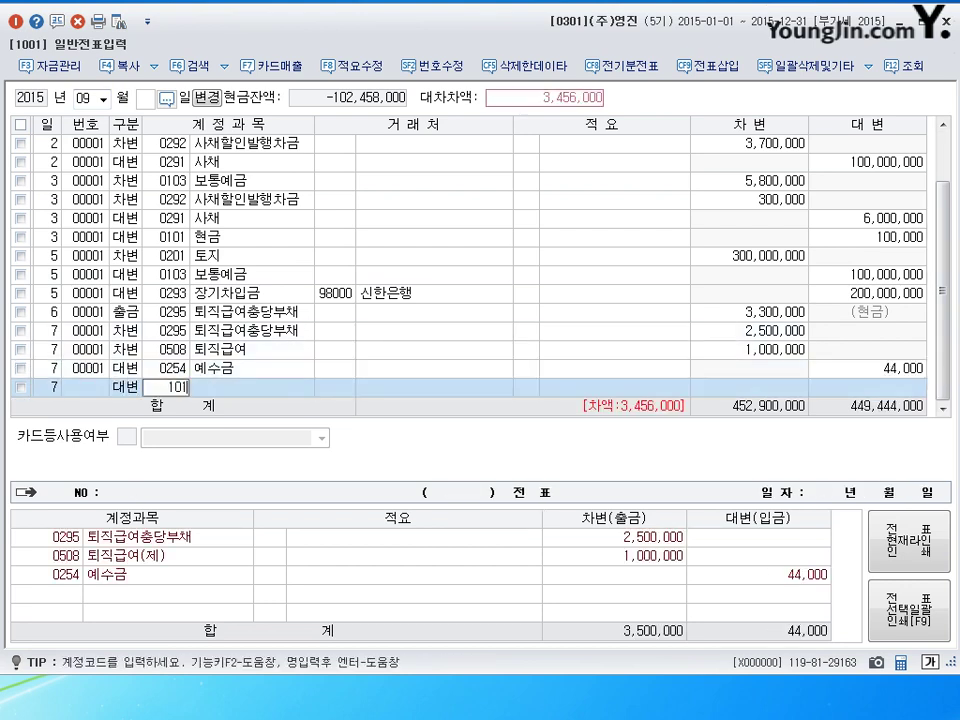
pyautogui.press('Return')
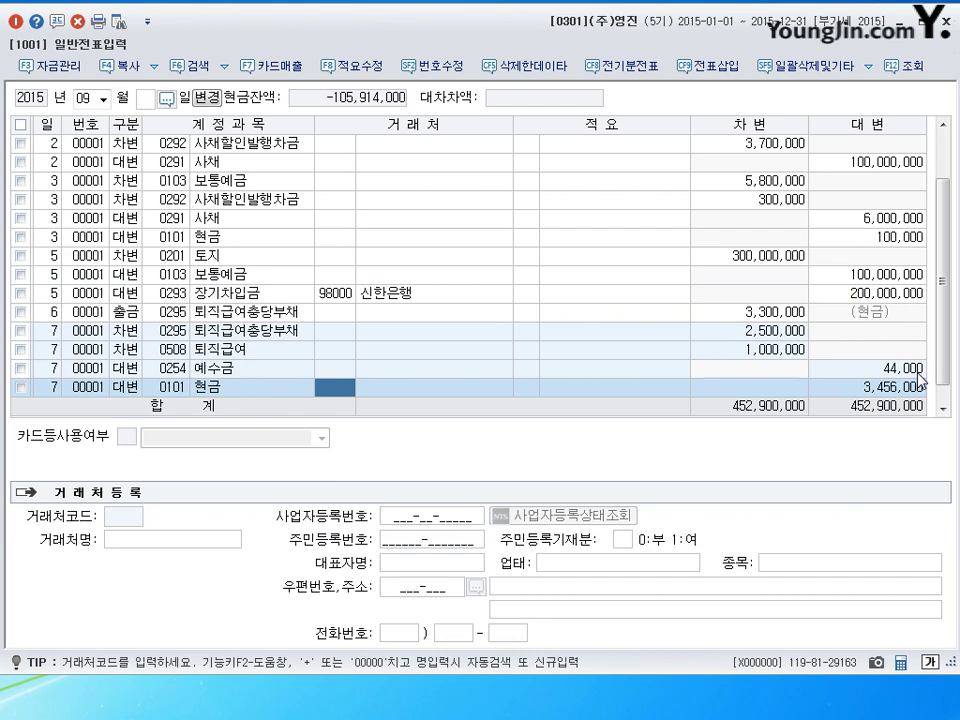
pyautogui.press('Return')
# Start a September 8 voucher with a debit line for account 0806 퇴직급여 of 7,500,000
pyautogui.write('8')
pyautogui.press('Return')
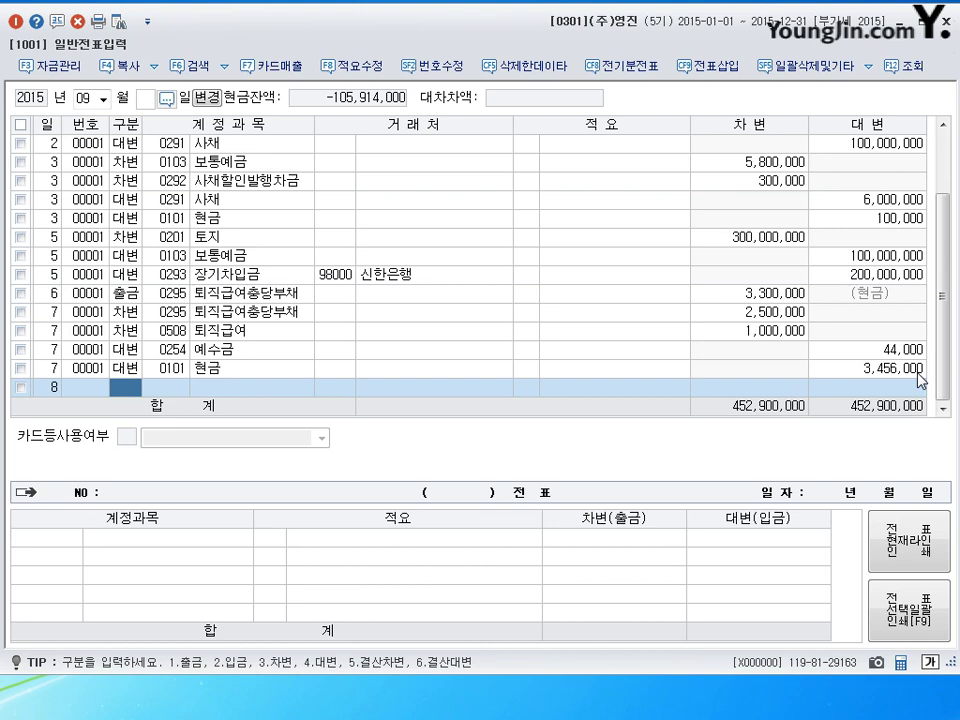
pyautogui.write('3')
pyautogui.press('Return')
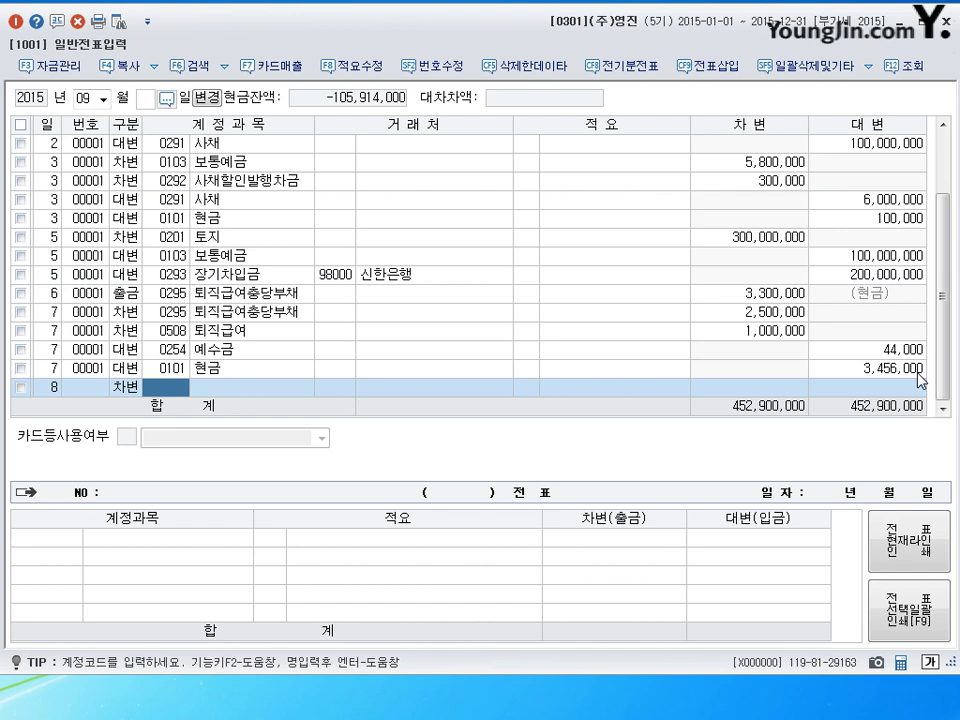
pyautogui.write('806')
pyautogui.press('Return')
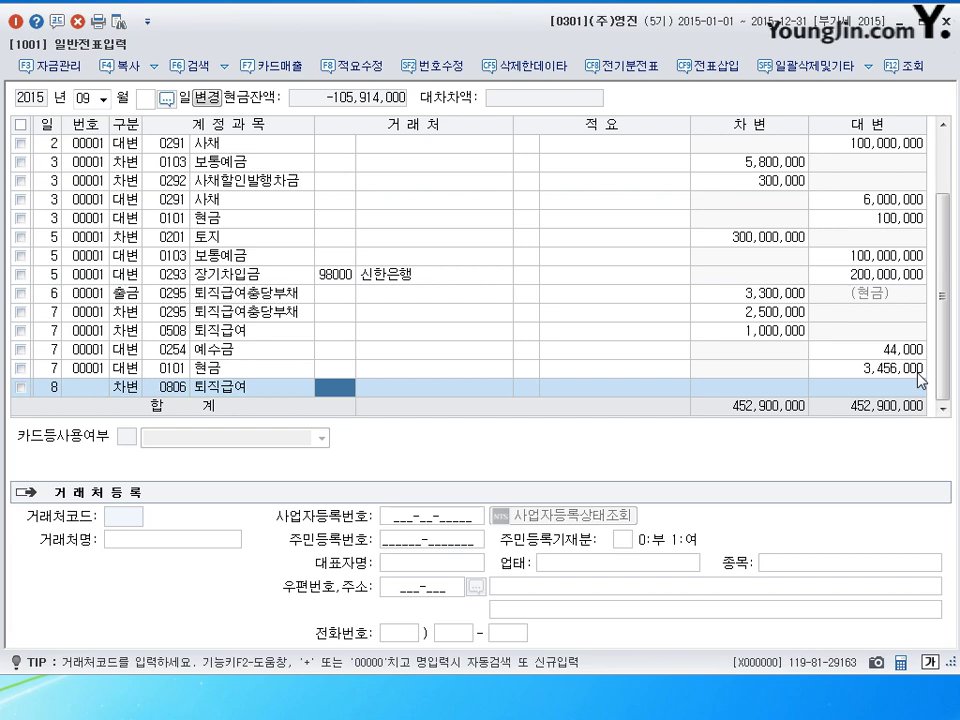
pyautogui.press('Return')
pyautogui.press('Return')
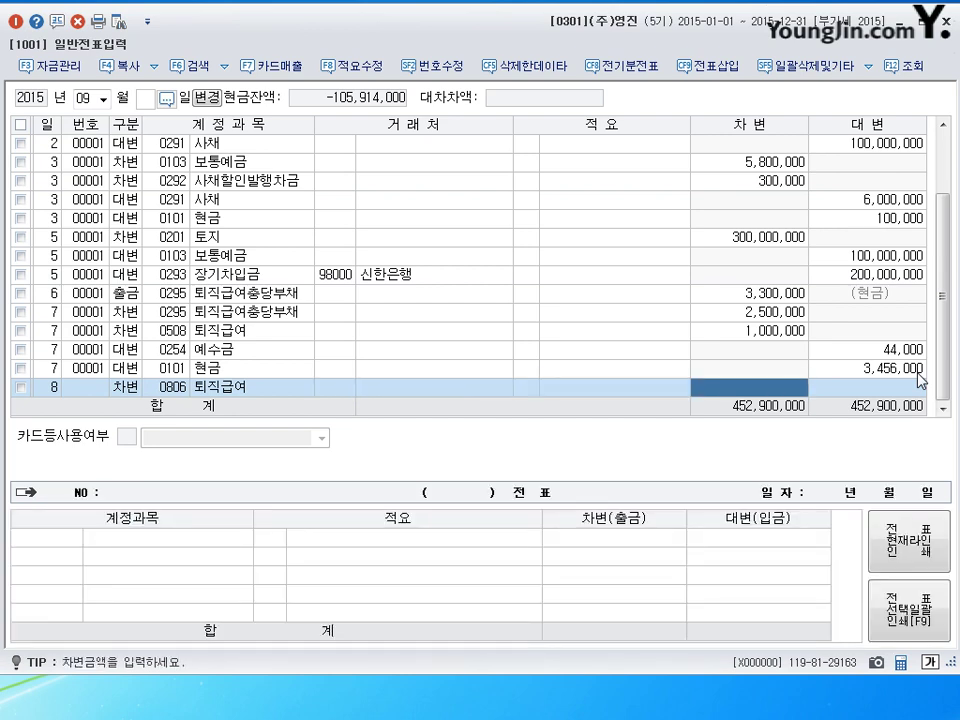
pyautogui.write('7500000')
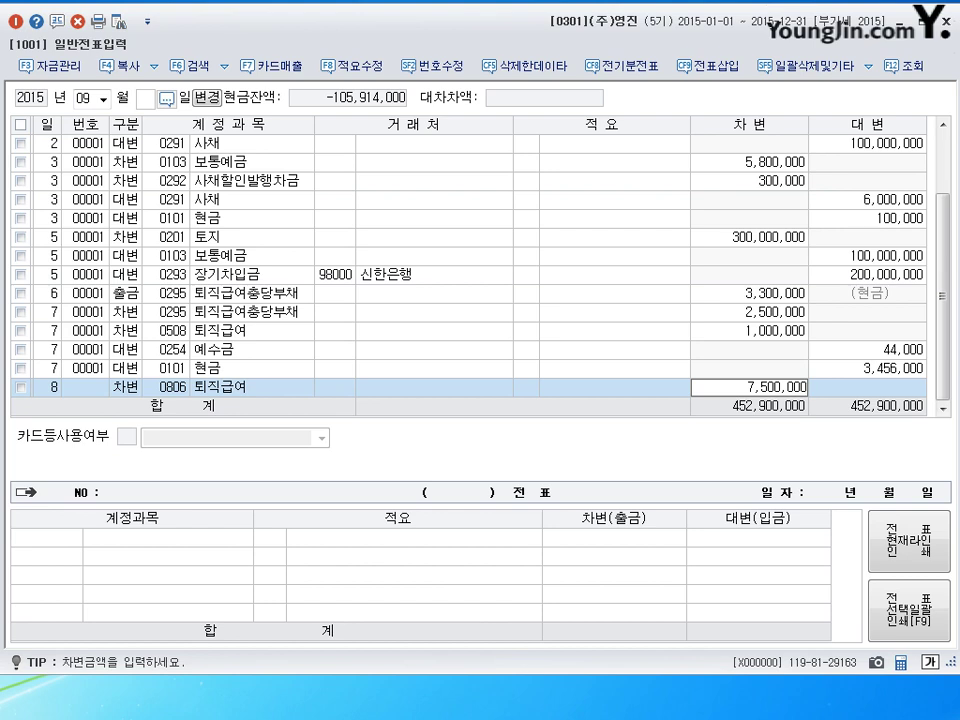
pyautogui.press('Return')
# Add a debit line to the September 8 voucher for account 0831 수수료비용 with the amount 500,000
pyautogui.write('3')
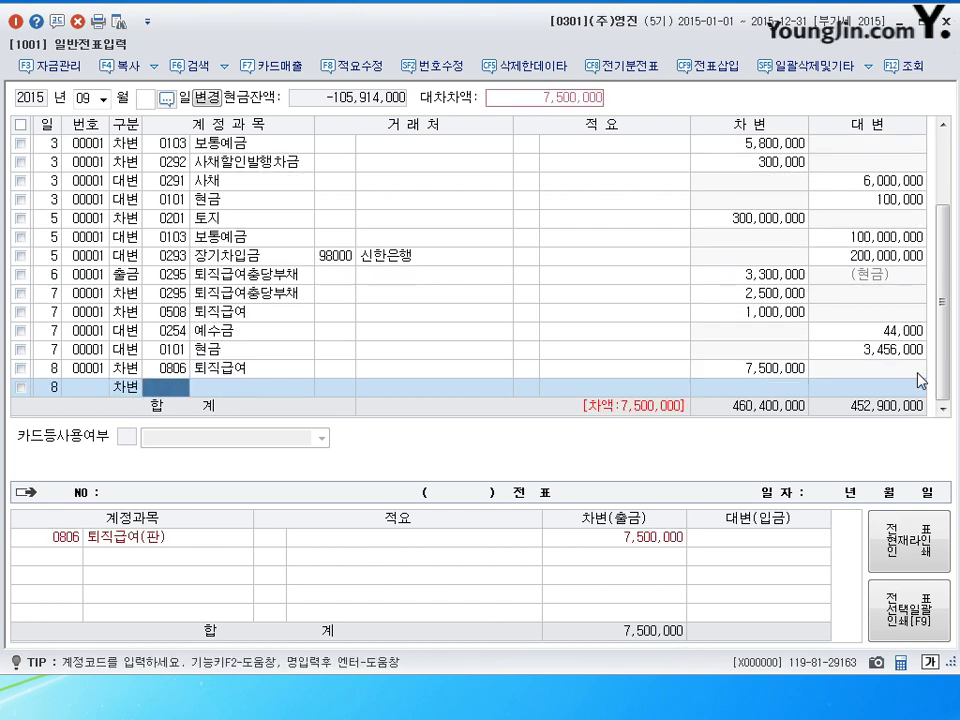
pyautogui.write('0831')
pyautogui.press('Return')
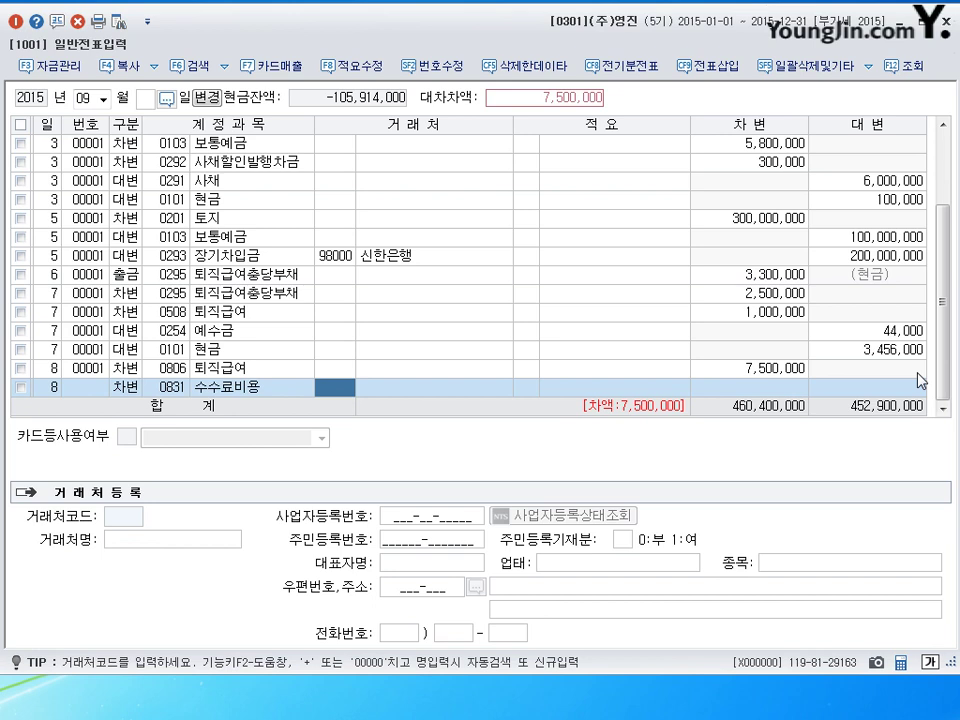
pyautogui.press('Return')
pyautogui.press('Return')
pyautogui.write('500000')
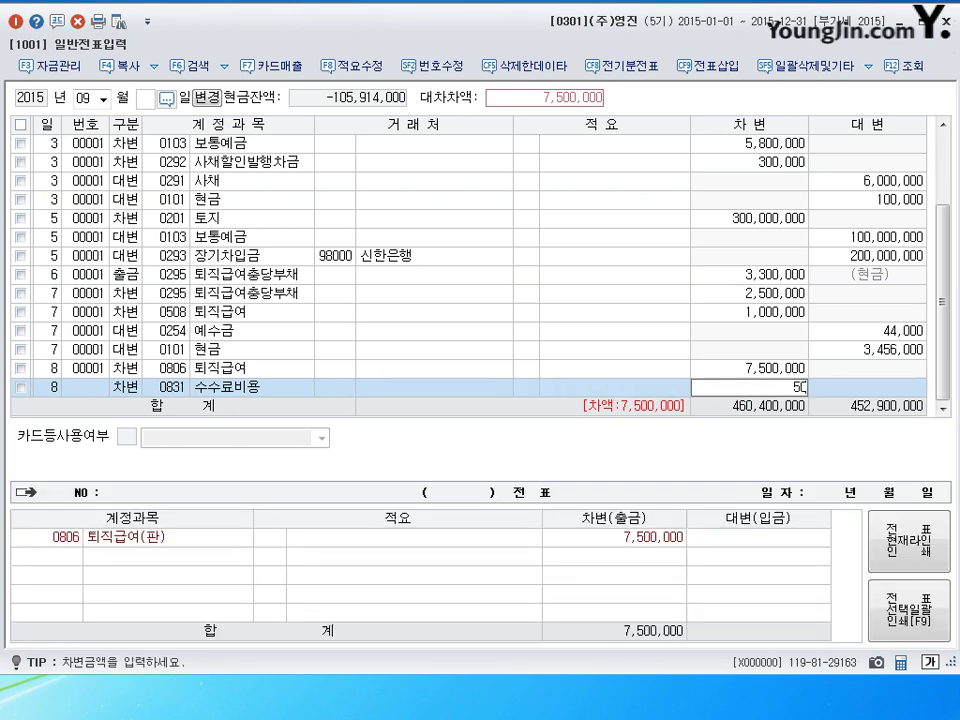
pyautogui.press('Return')
# Balance the September 8 voucher with an 8,000,000 credit to account 0103 보통예금
pyautogui.write('4')
pyautogui.press('Return')
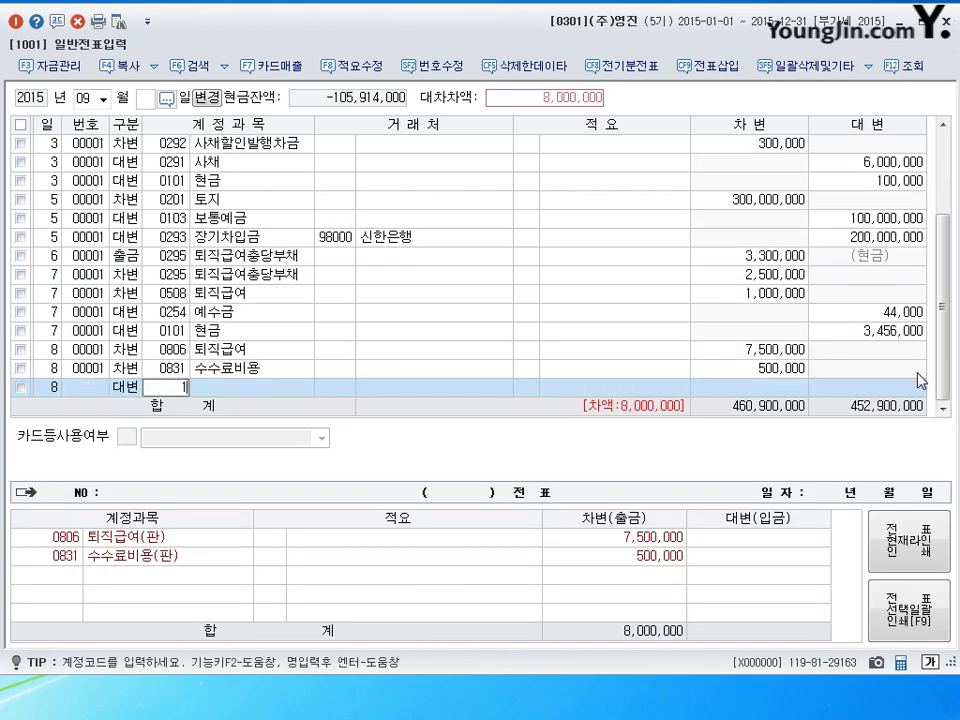
pyautogui.write('0103')
pyautogui.press('Return')
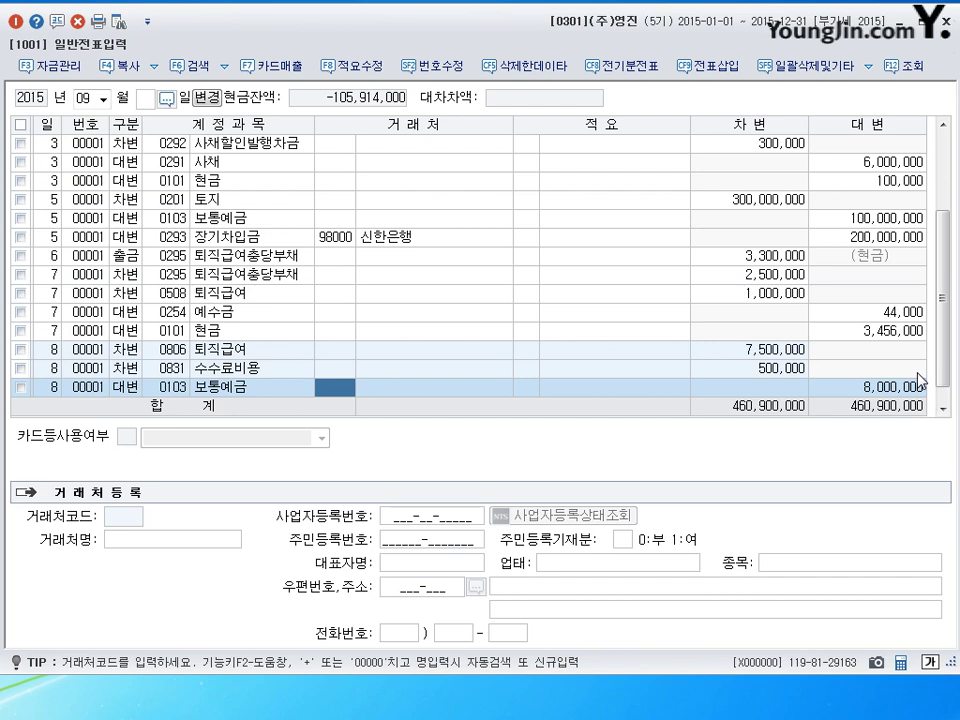
pyautogui.press('Return')
# Start a September 9 voucher with a debit line for account 0101 현금 of 3,000,000
pyautogui.write('9')
pyautogui.press('Return')
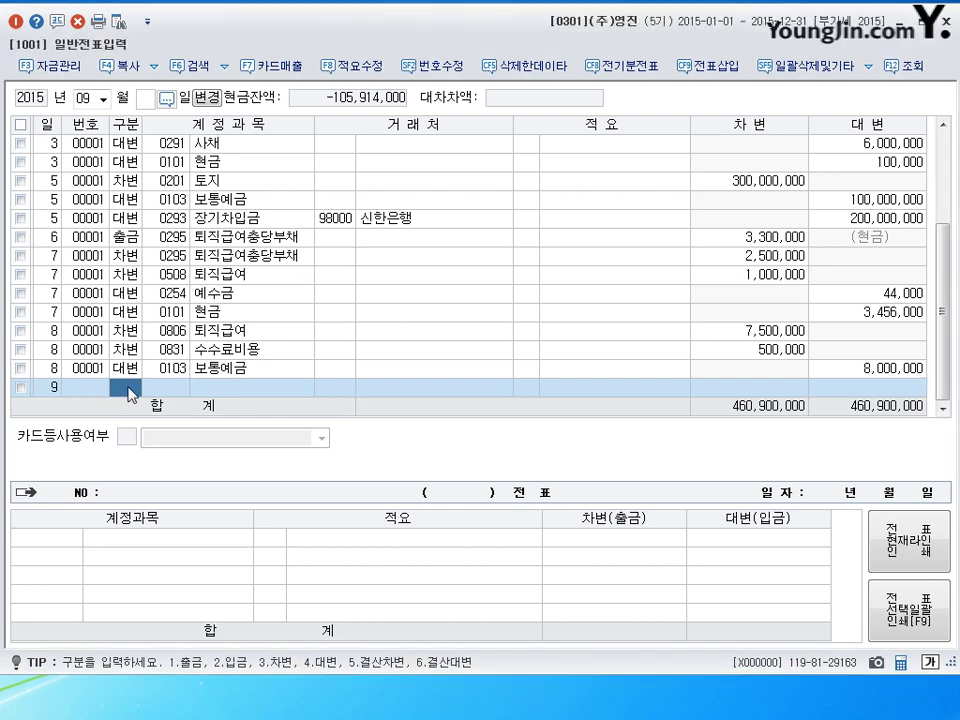
pyautogui.write('3')
pyautogui.press('Return')
pyautogui.write('101')
pyautogui.press('Return')
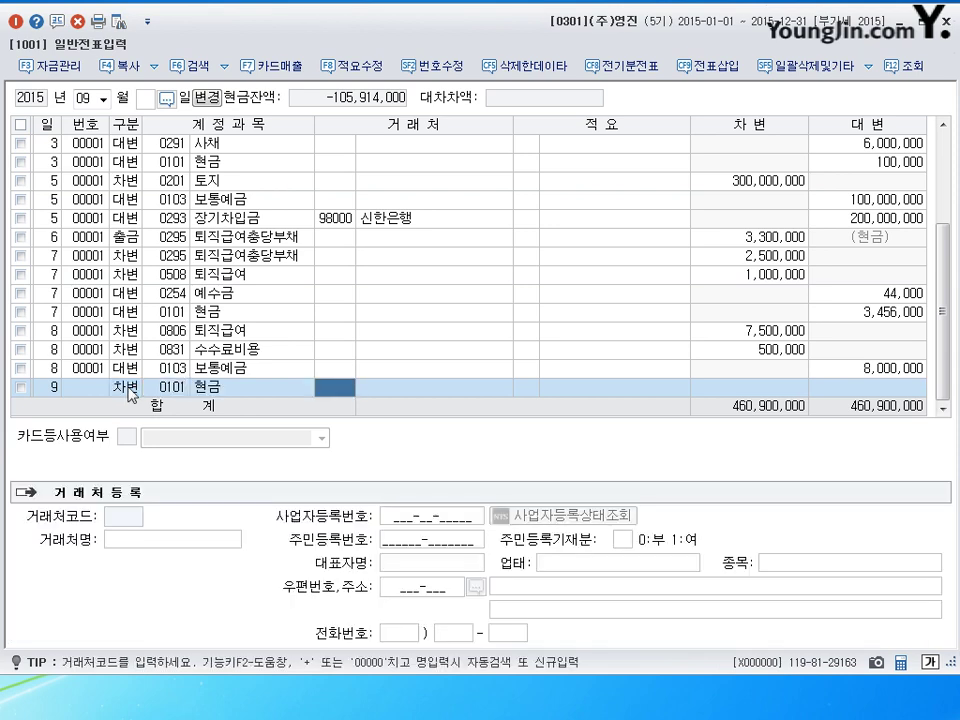
pyautogui.press('Return')
pyautogui.press('Return')
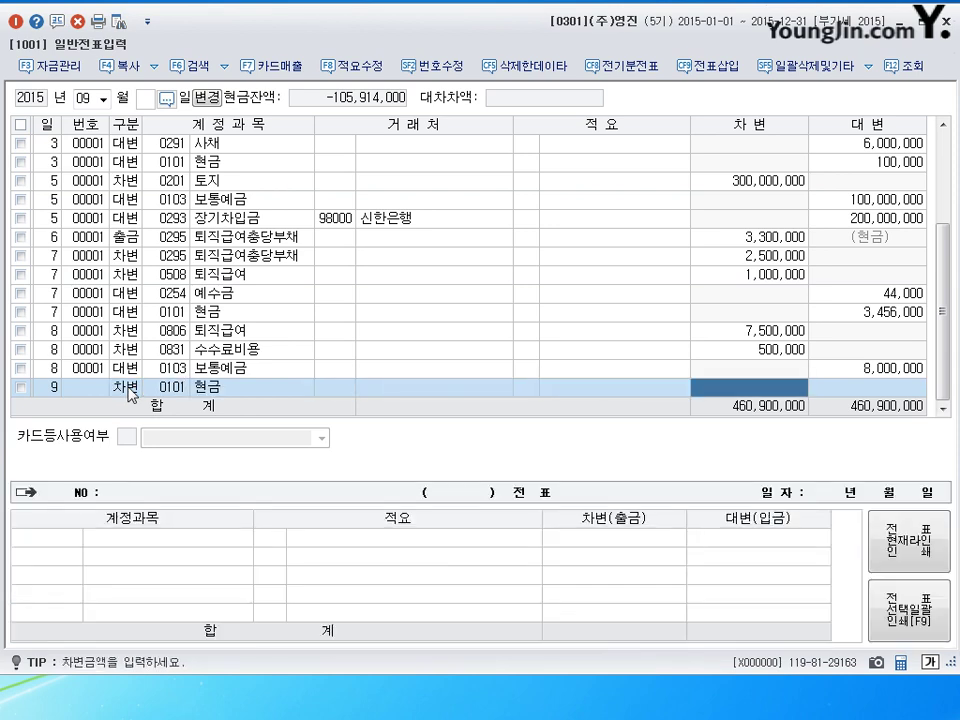
pyautogui.write('3,000,000')
pyautogui.press('Return')
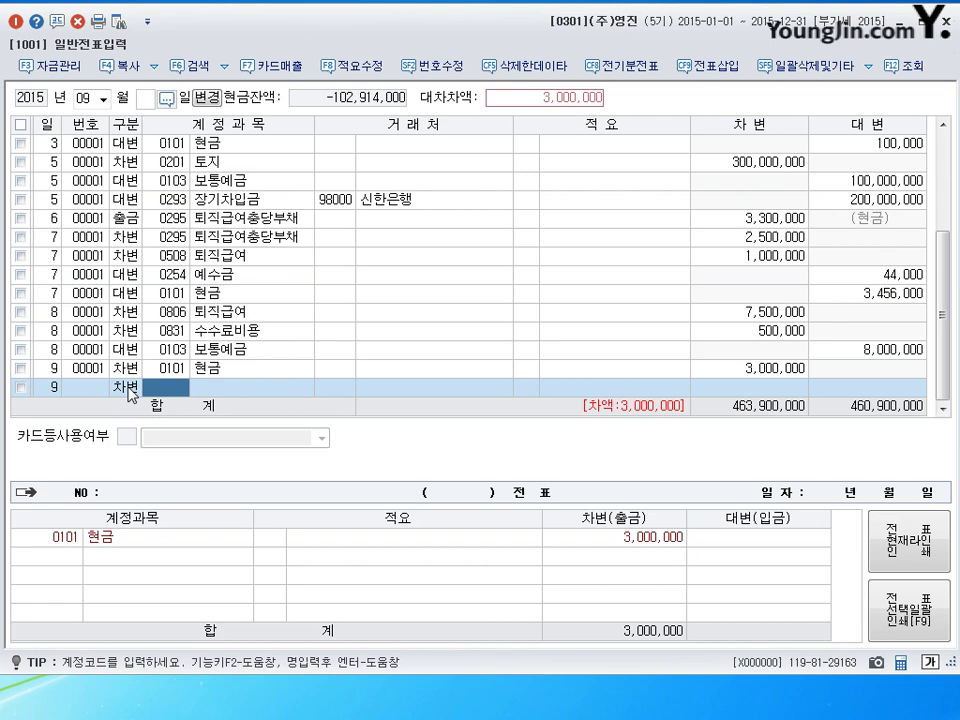
# Add a 27,000,000 debit to the September 9 voucher for account 0120 미수금, with 명성가구(주) as the trading partner
pyautogui.write('0120')
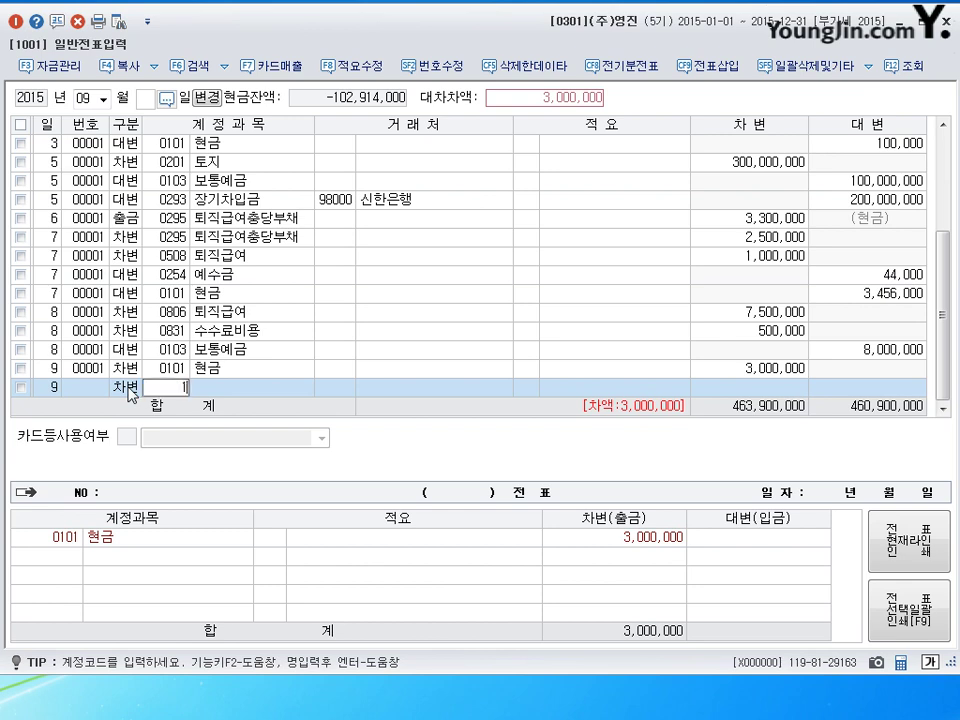
pyautogui.press('Return')
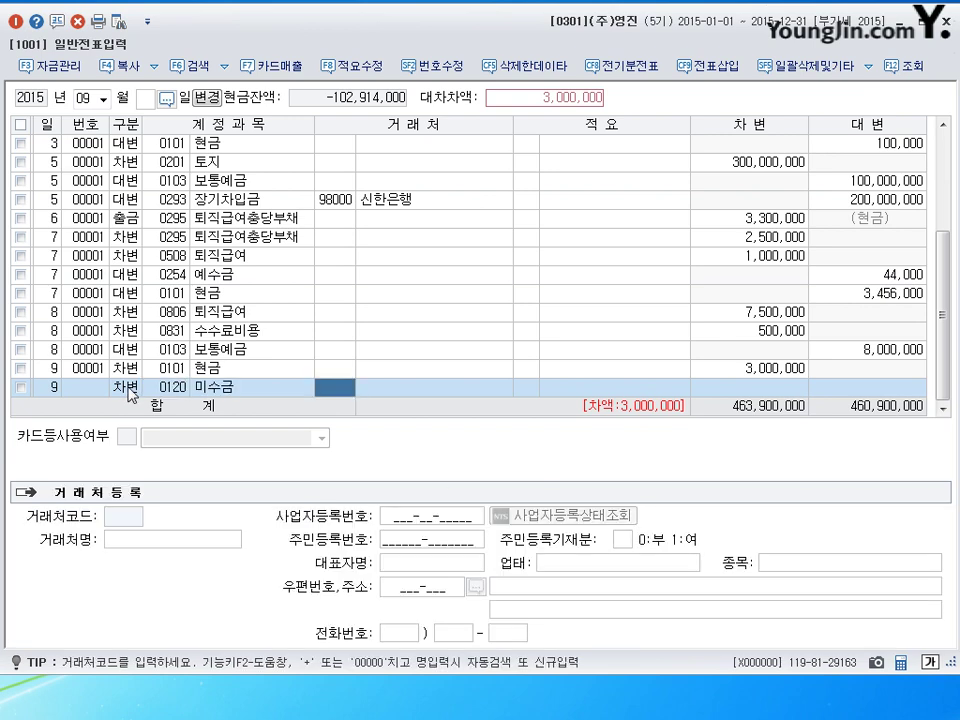
pyautogui.write('명ㅅㅓㅇ')
pyautogui.press('Return')
pyautogui.press('Return')
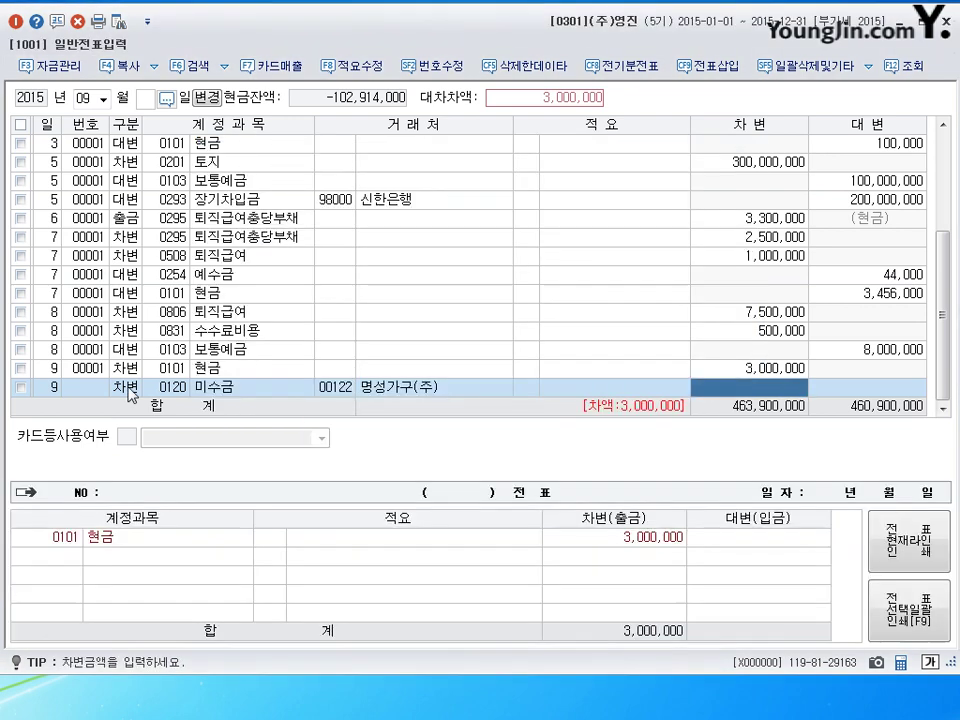
pyautogui.write('27000000')
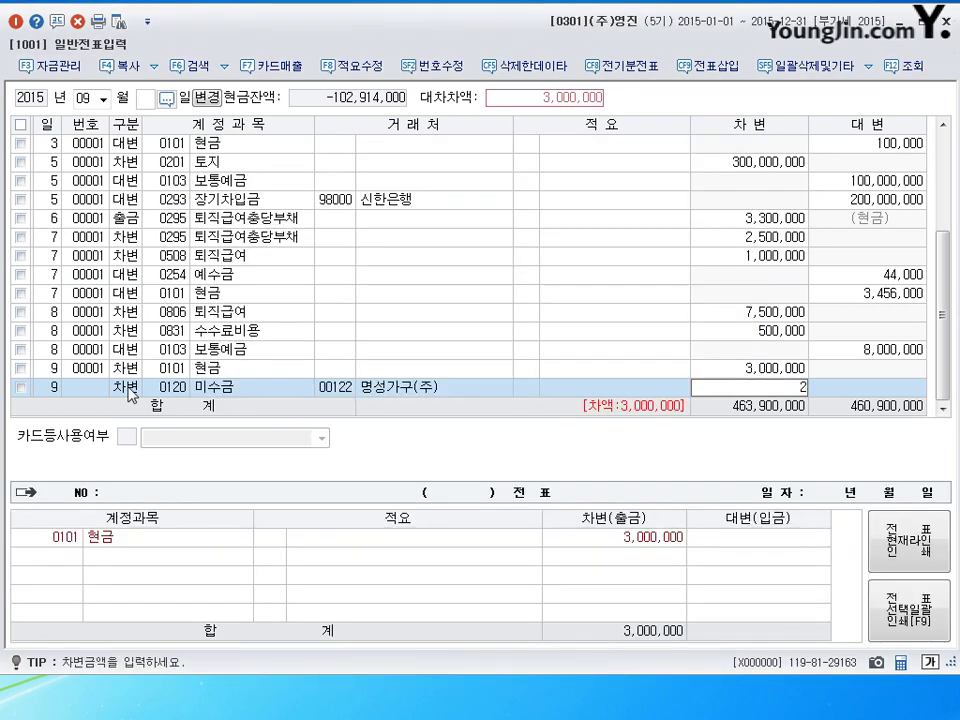
pyautogui.press('Return')
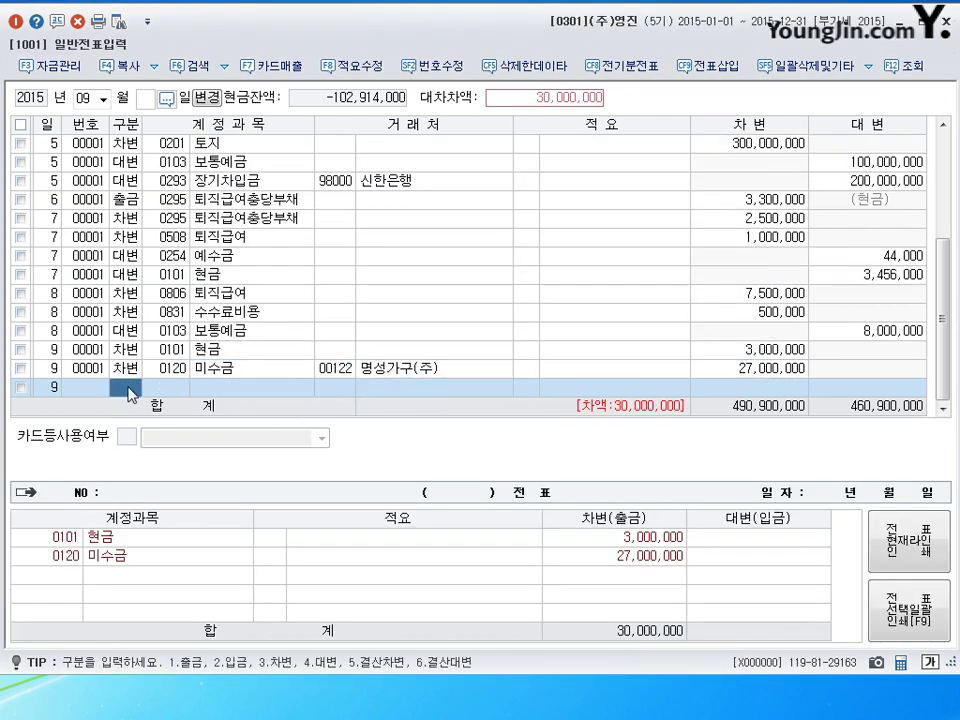
# Balance the September 9 voucher with a 30,000,000 credit to account 0294 임대보증금, with 명성가구(주) as the trading partner
pyautogui.write('4294')
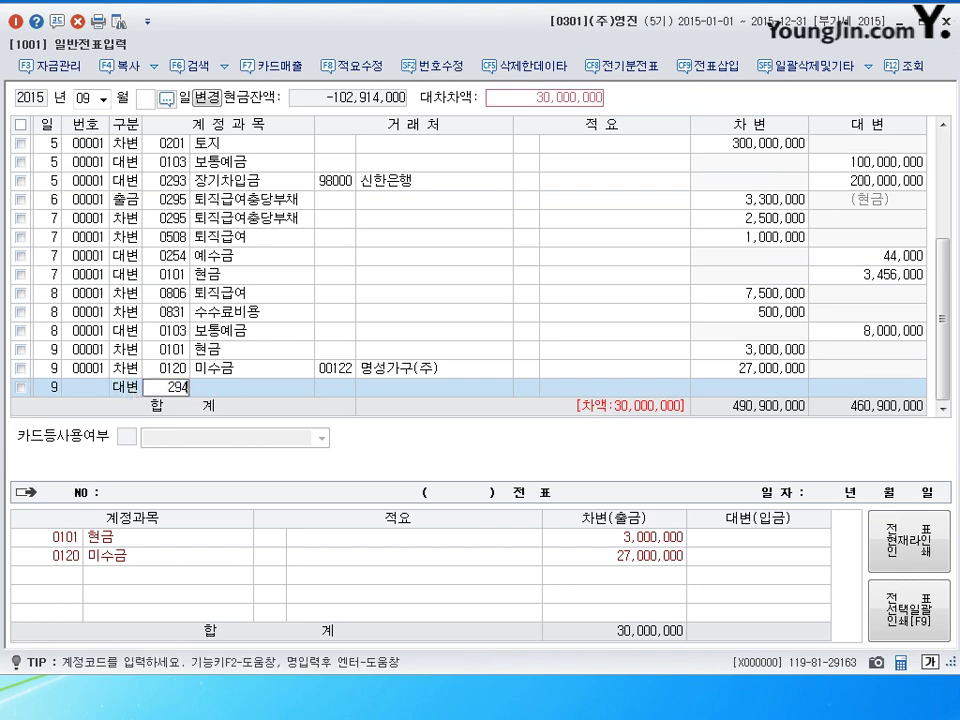
pyautogui.press('Return')
pyautogui.press('Up')
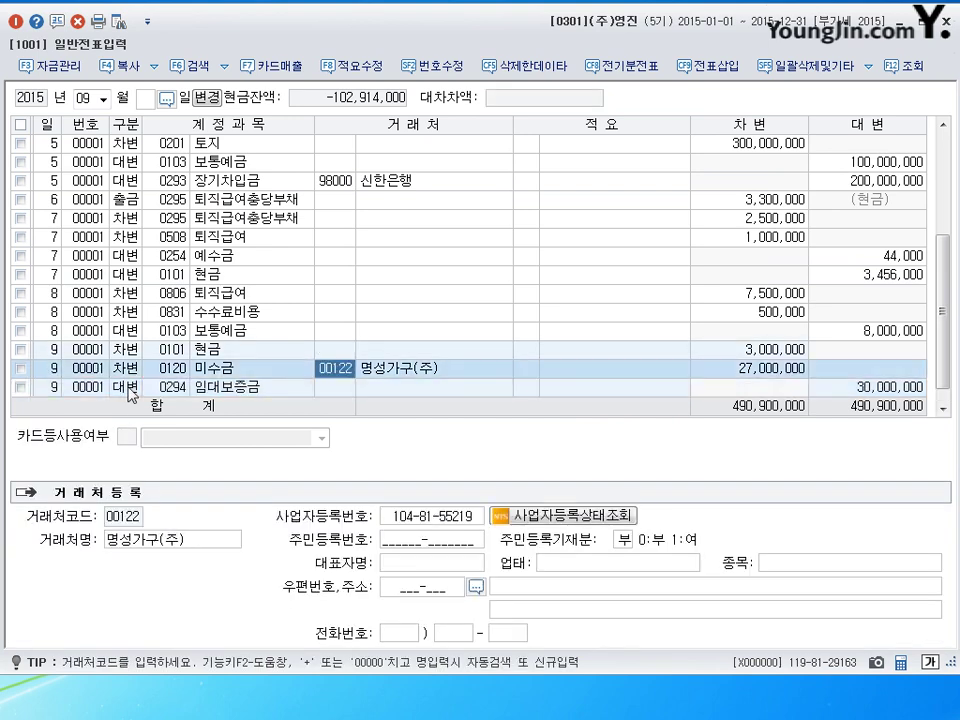
pyautogui.press('Down')
pyautogui.press('Return')
pyautogui.press('Return')
pyautogui.press('Return')
pyautogui.press('Return')
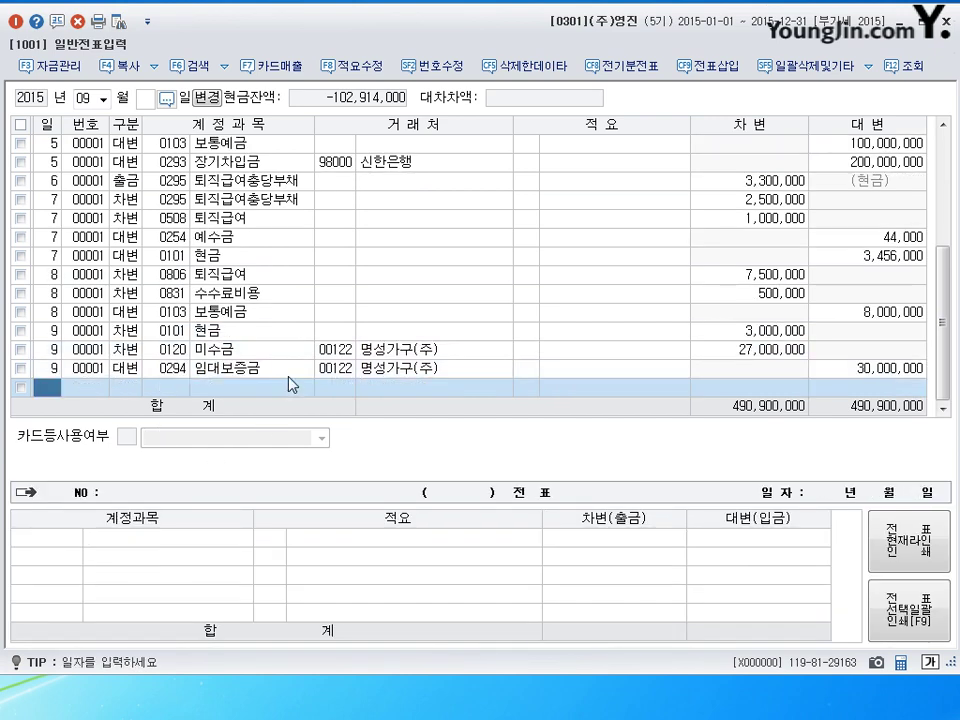
pyautogui.click(410, 368)
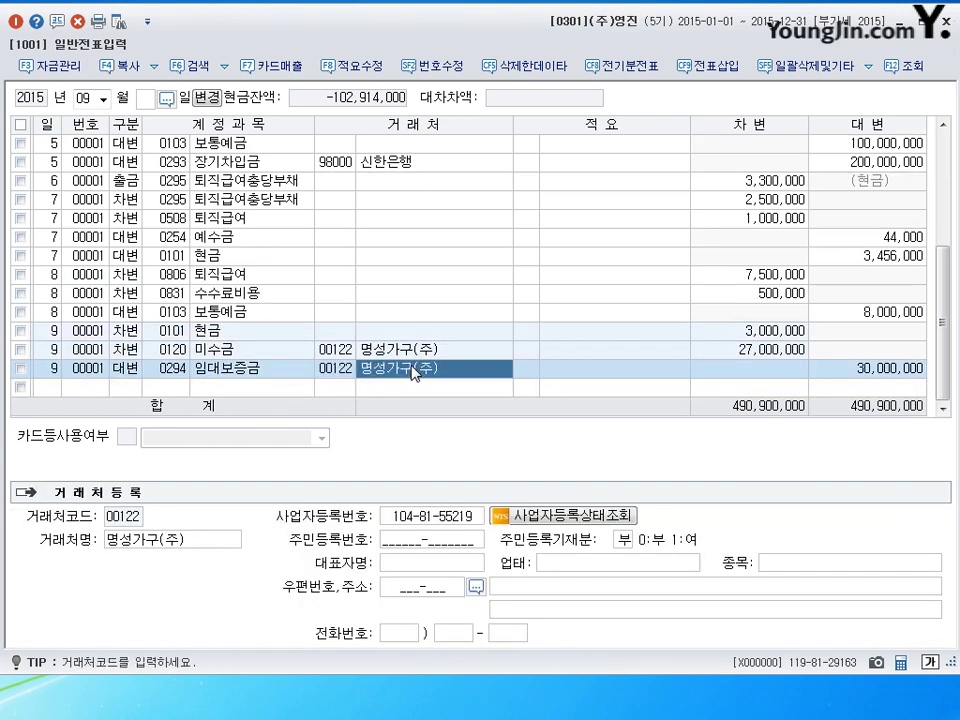
pyautogui.click(343, 369)
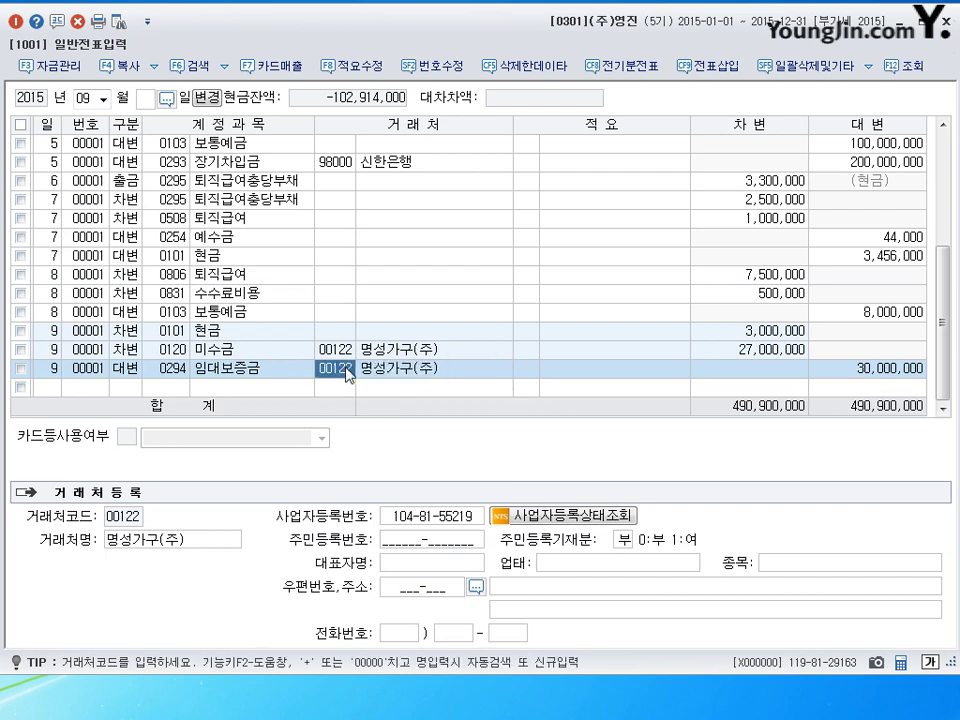
pyautogui.click(339, 381)
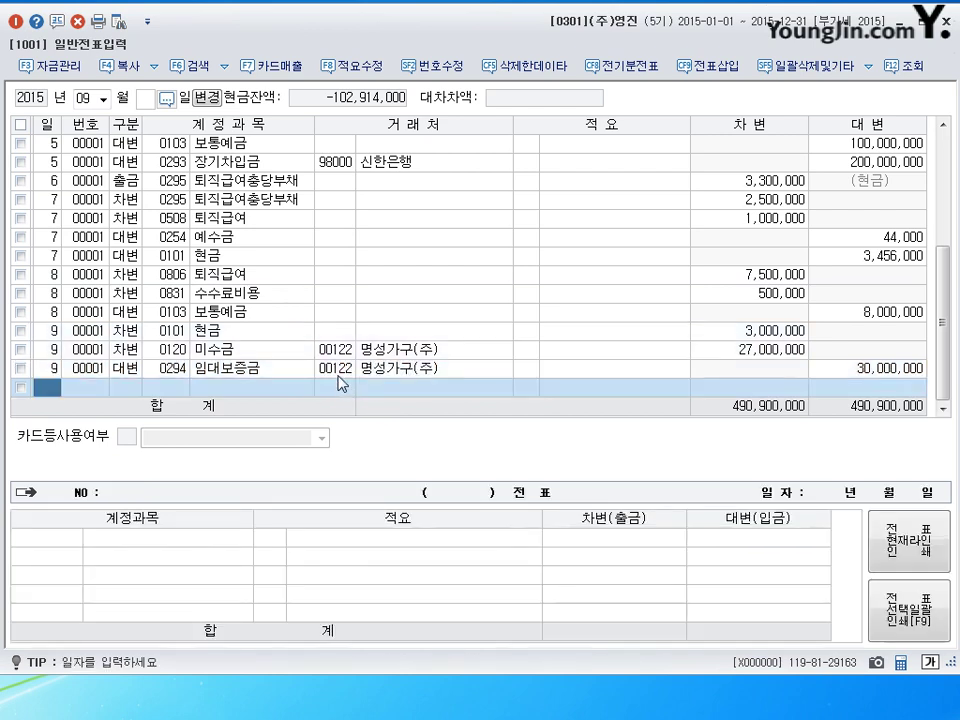